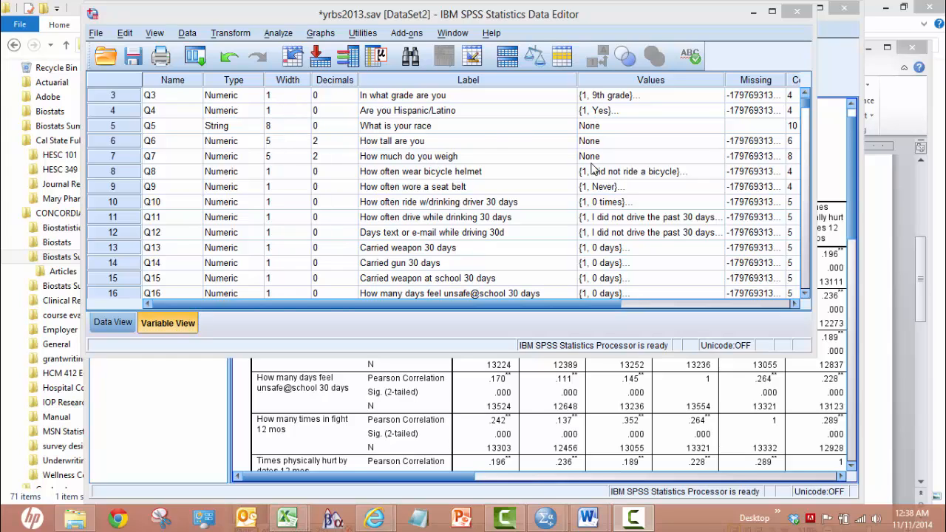
# Step: Look up the value labels of variable Q2, What is your sex, and close them without changes
pyautogui.click(806, 96)
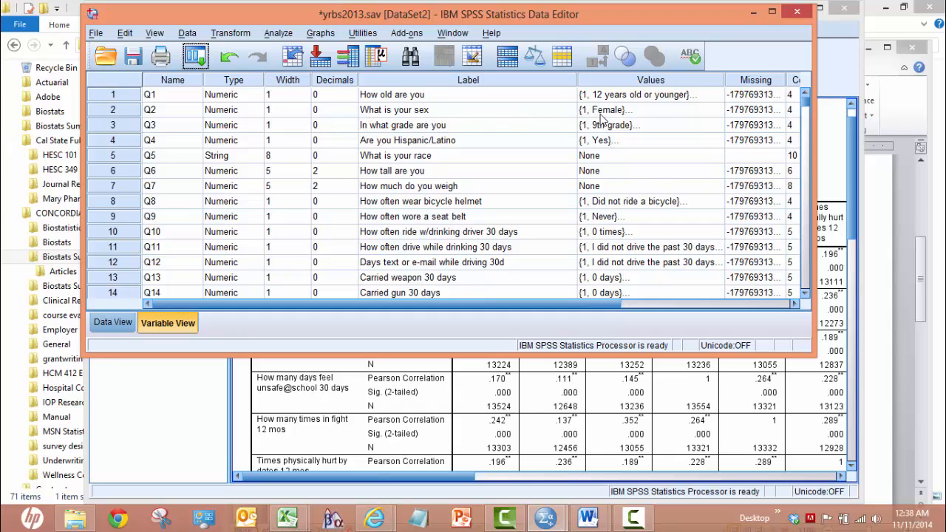
pyautogui.click(634, 114)
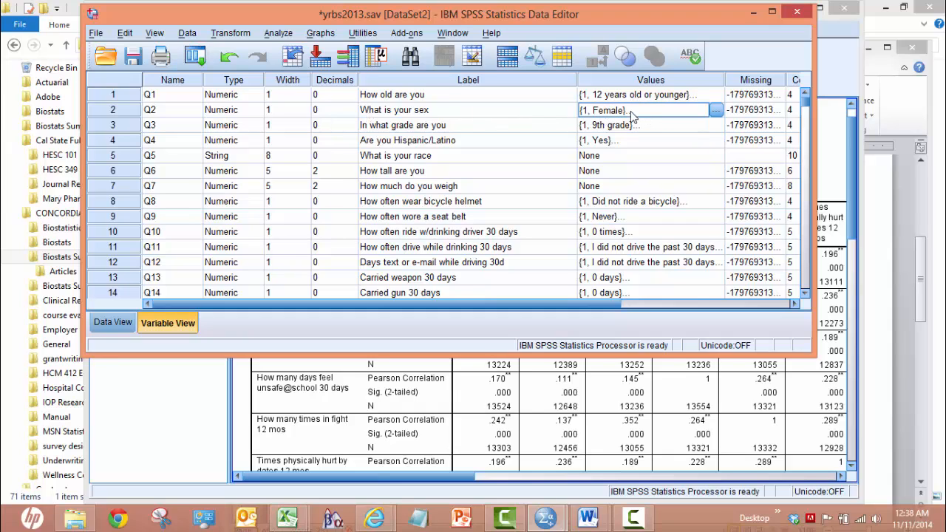
pyautogui.click(711, 116)
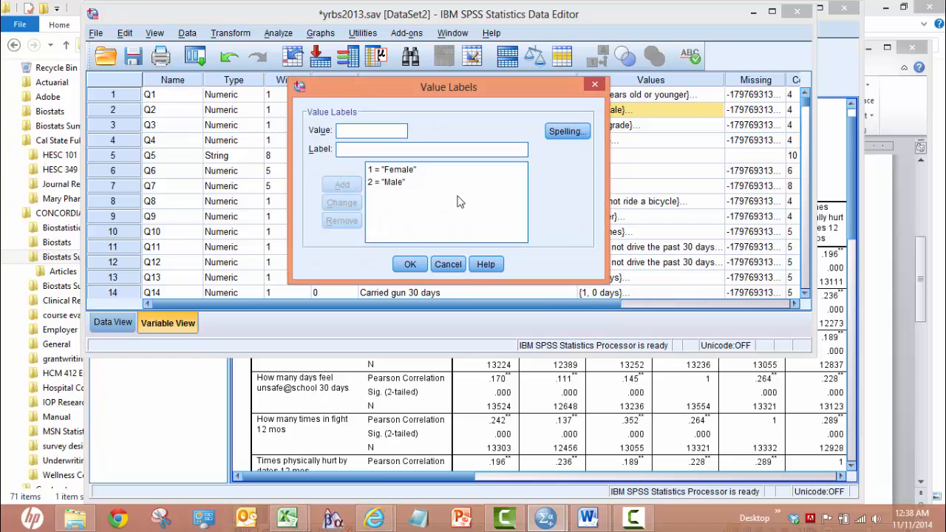
pyautogui.click(410, 264)
# Step: Show the survey data starting at Q1 and go to the last case to check the sample size
pyautogui.click(113, 323)
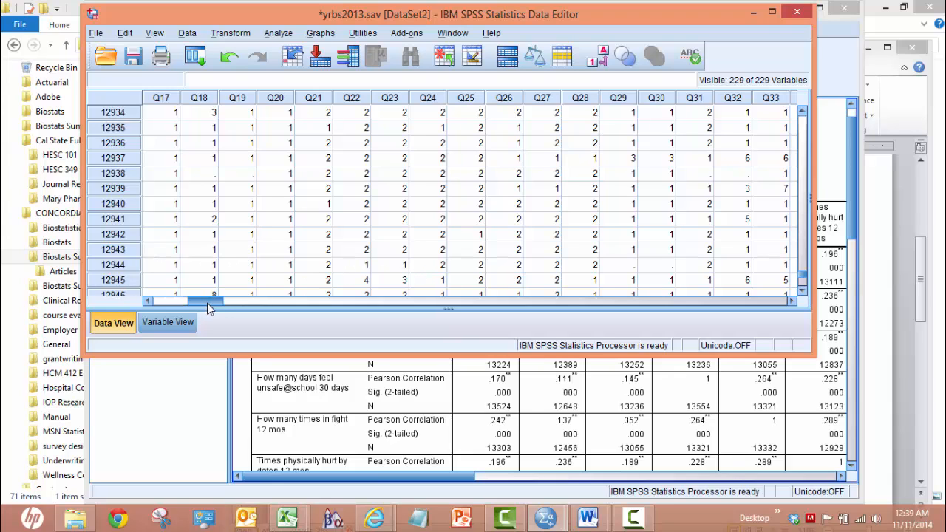
pyautogui.moveTo(190, 305); pyautogui.dragTo(169, 305)
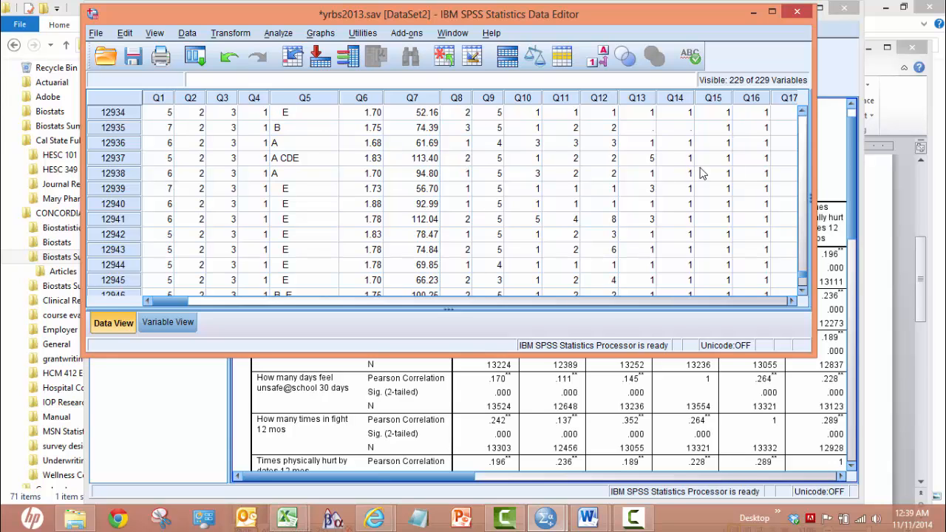
pyautogui.moveTo(802, 278); pyautogui.dragTo(807, 283)
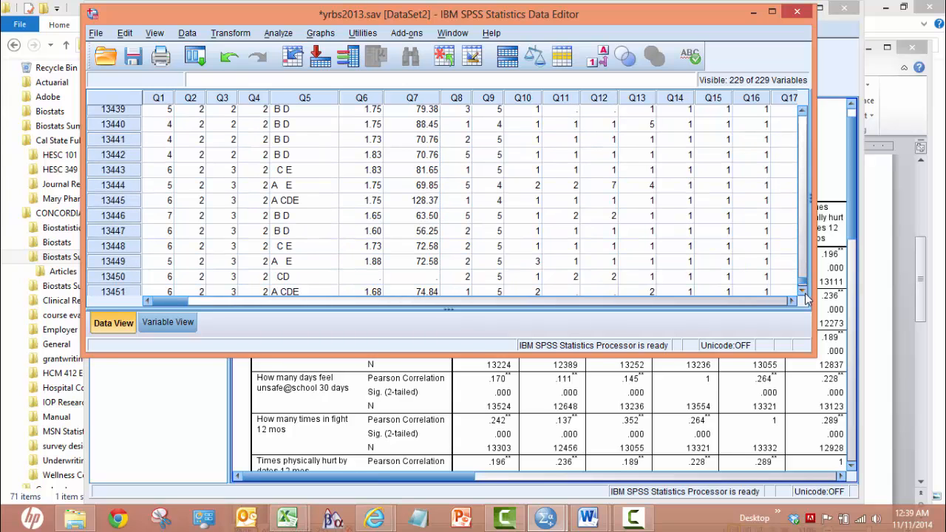
pyautogui.click(803, 292)
pyautogui.moveTo(803, 293); pyautogui.dragTo(803, 293)
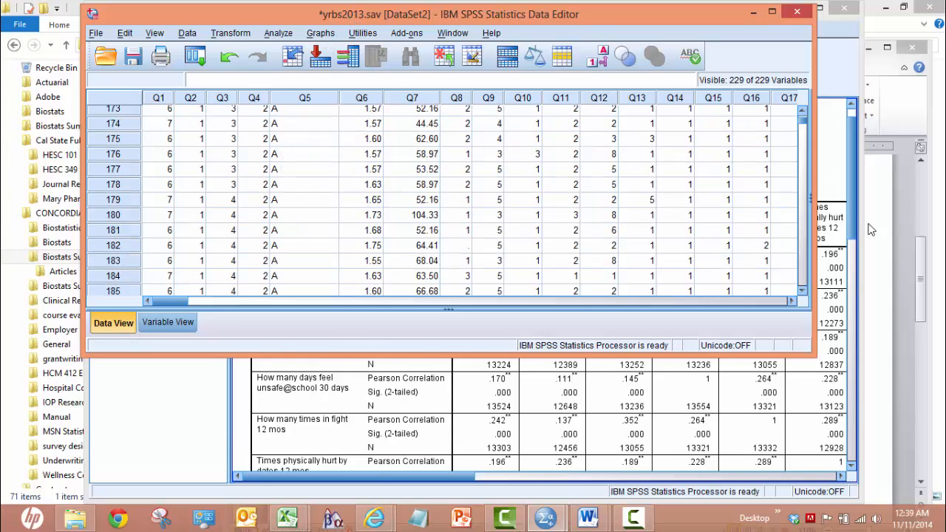
# Step: Switch to the Word document HESC 349 Assignment 9 Correlation and review which question variables the correlation matrix should include
pyautogui.click(877, 228)
pyautogui.moveTo(921, 317); pyautogui.dragTo(922, 235)
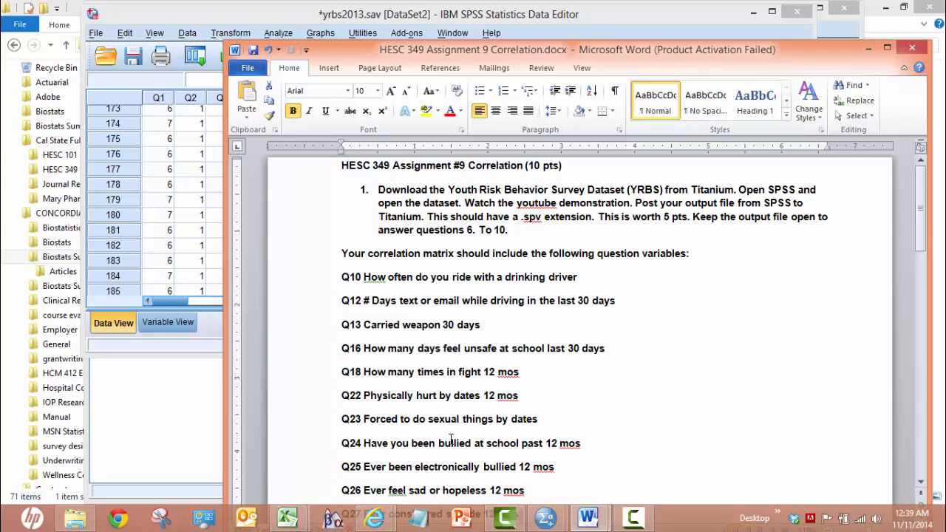
pyautogui.click(196, 19)
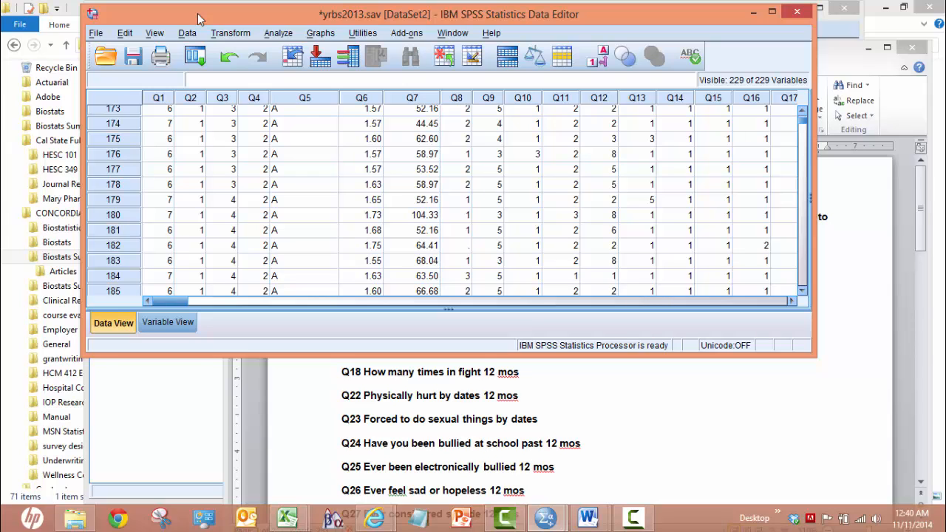
pyautogui.click(591, 384)
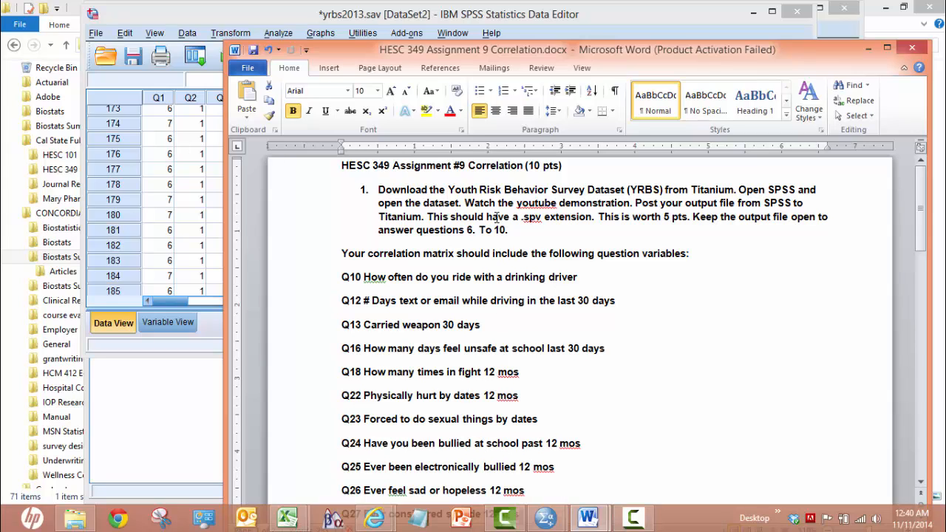
# Step: Return to SPSS, maximize the yrbs2013 data editor and open the Bivariate Correlations dialog
pyautogui.doubleClick(227, 12)
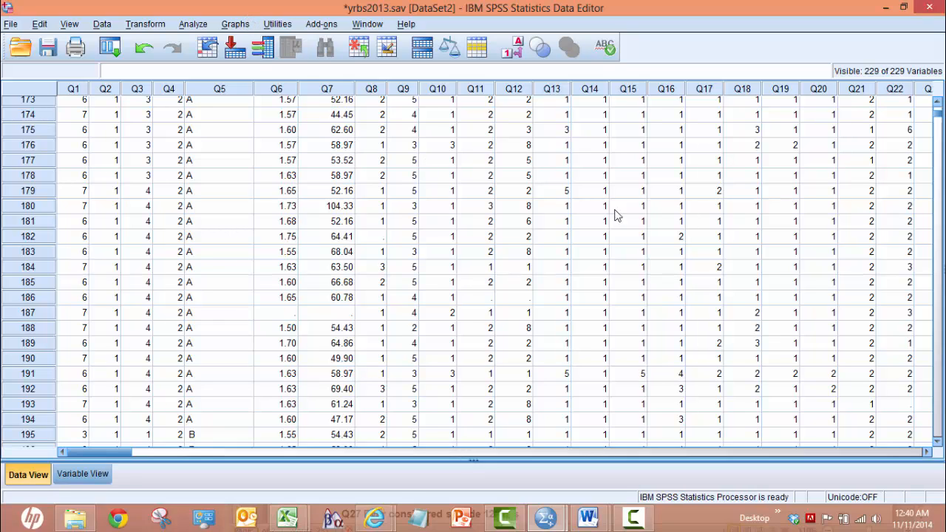
pyautogui.click(195, 26)
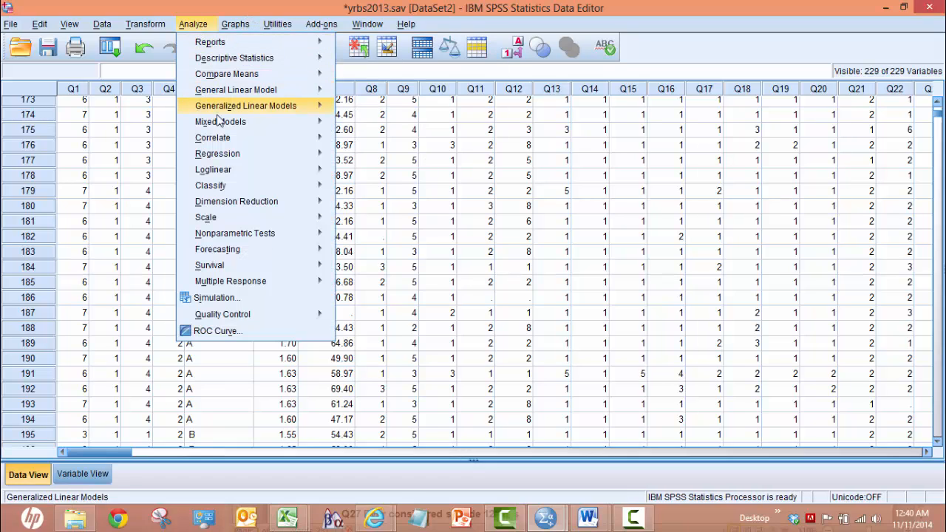
pyautogui.moveTo(222, 141)
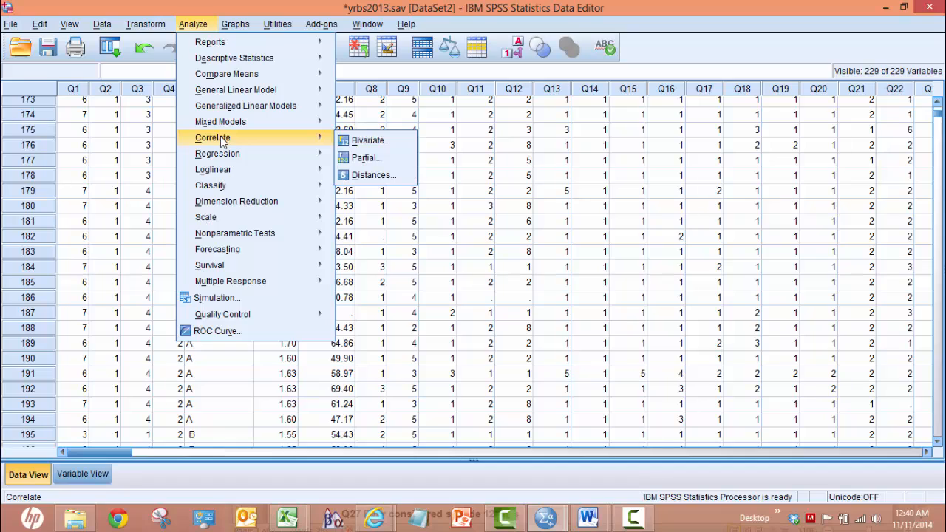
pyautogui.click(369, 141)
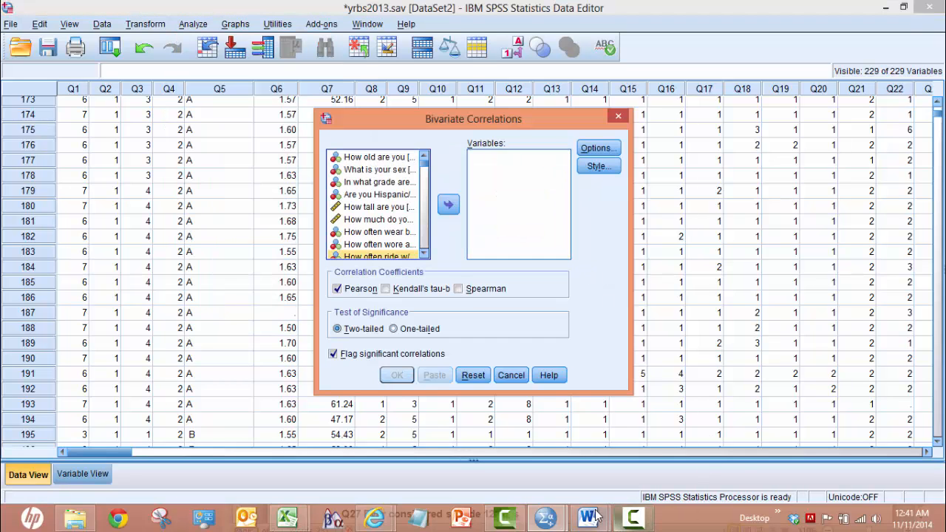
# Step: Arrange the Word assignment document and the Bivariate Correlations dialog side by side so both variable lists can be seen
pyautogui.moveTo(589, 518)
pyautogui.click(631, 464)
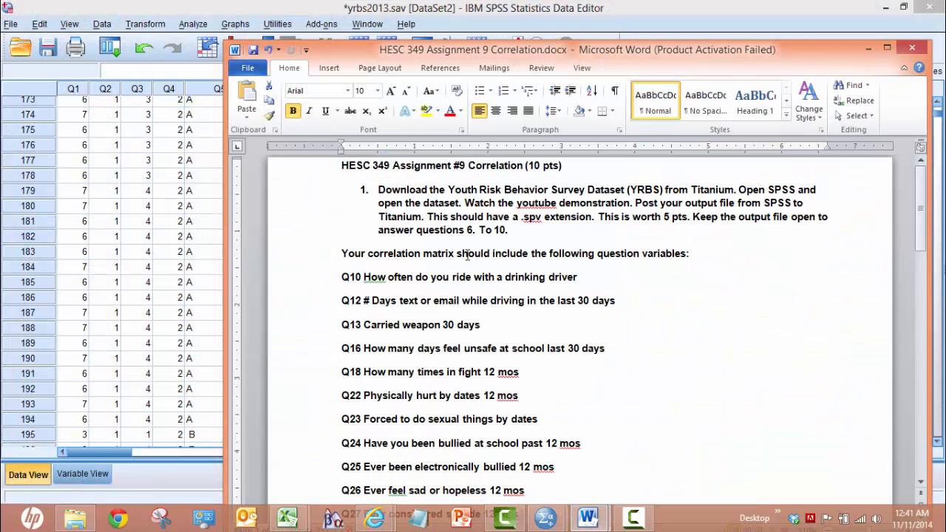
pyautogui.moveTo(576, 50); pyautogui.dragTo(743, 48)
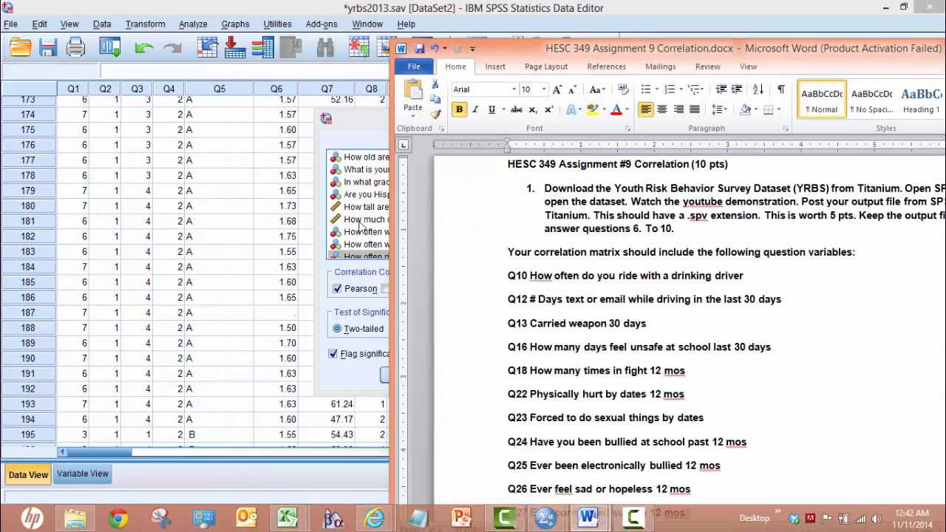
pyautogui.click(371, 126)
pyautogui.moveTo(371, 126); pyautogui.dragTo(141, 121)
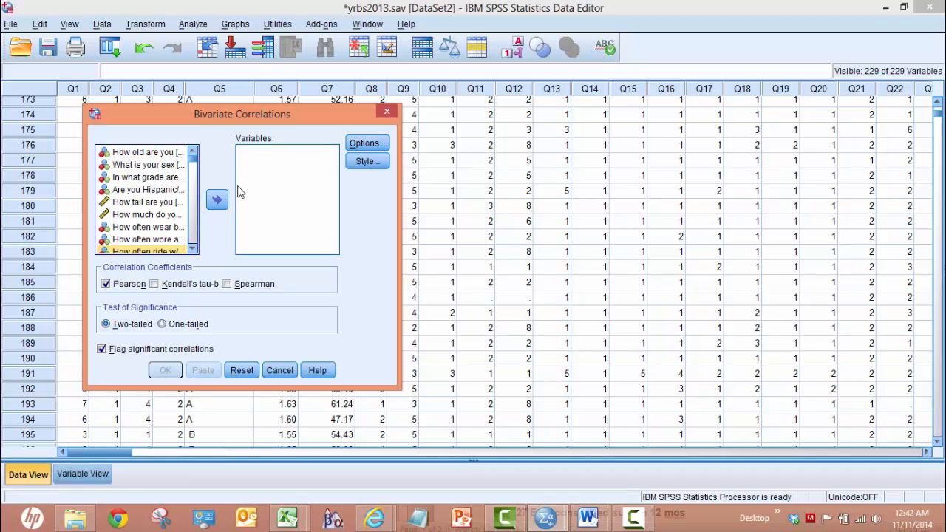
# Step: Add Q10 (How often ride w/drinking driver 30 days) and Q12 (Days text or e-mail while driving 30d) to the correlation variables
pyautogui.click(192, 249)
pyautogui.click(191, 249)
pyautogui.click(191, 249)
pyautogui.click(166, 216)
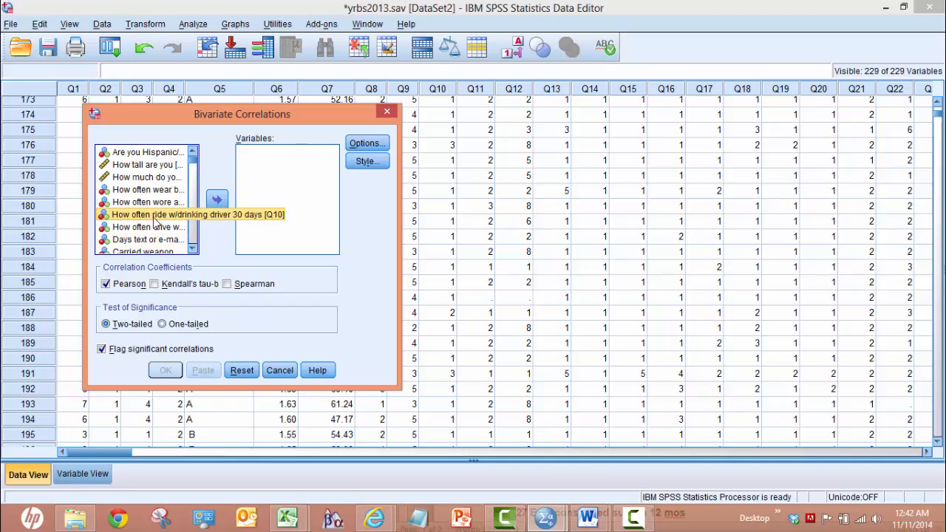
pyautogui.click(219, 203)
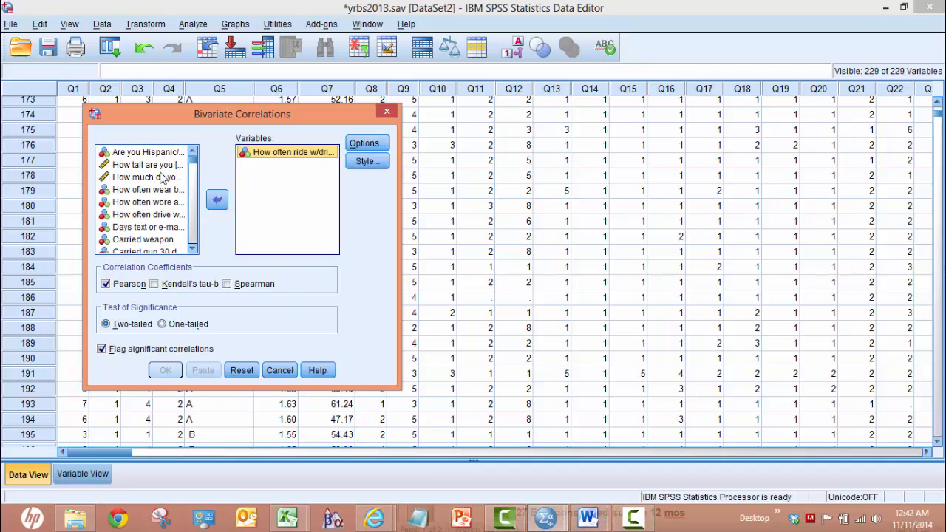
pyautogui.click(162, 231)
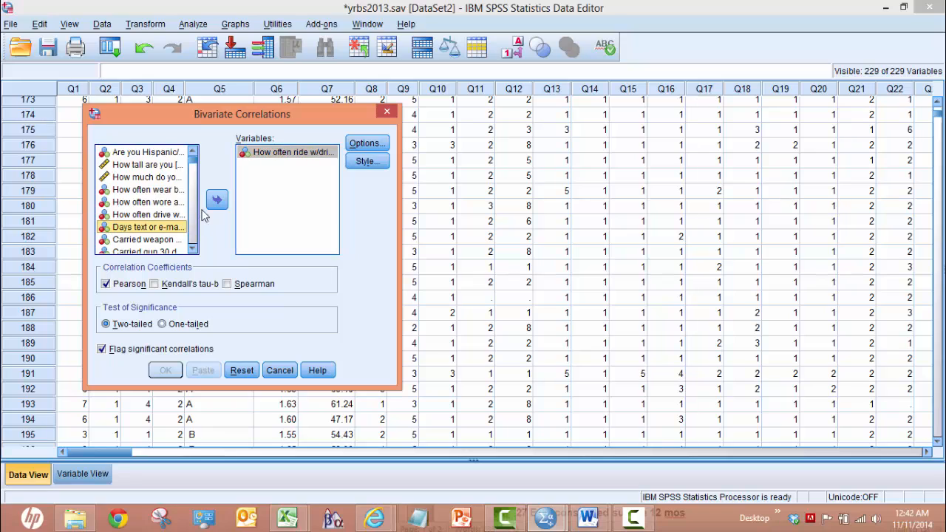
pyautogui.click(217, 201)
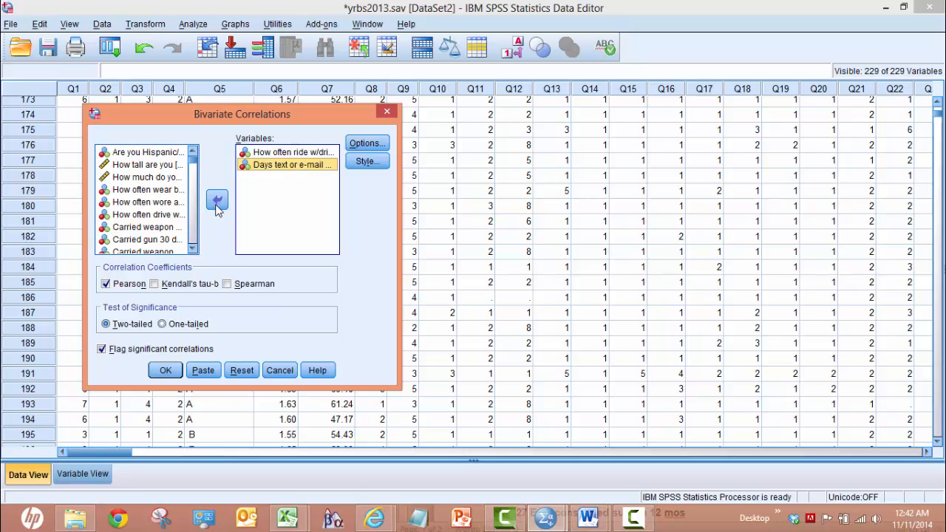
# Step: Check the assignment list in Word and add Q13, Carried weapon 30 days, to the correlation variables in SPSS
pyautogui.moveTo(591, 519)
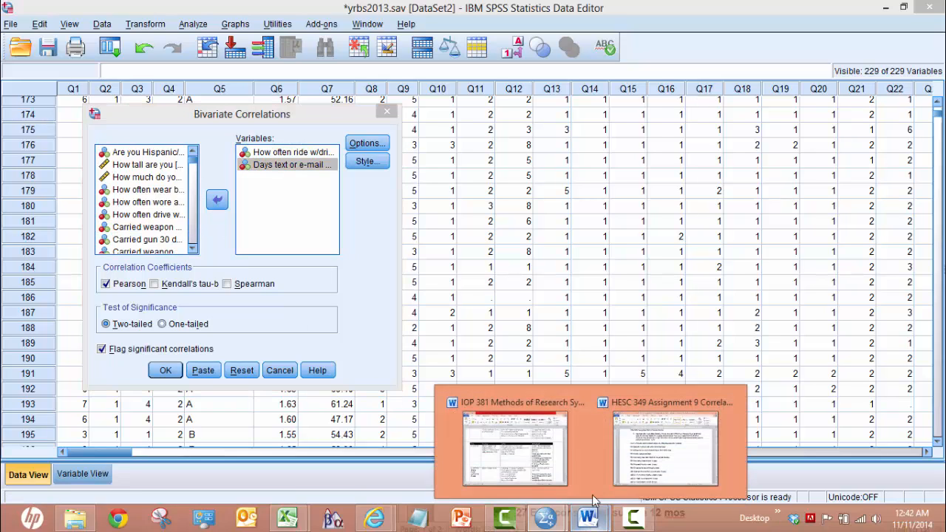
pyautogui.click(602, 466)
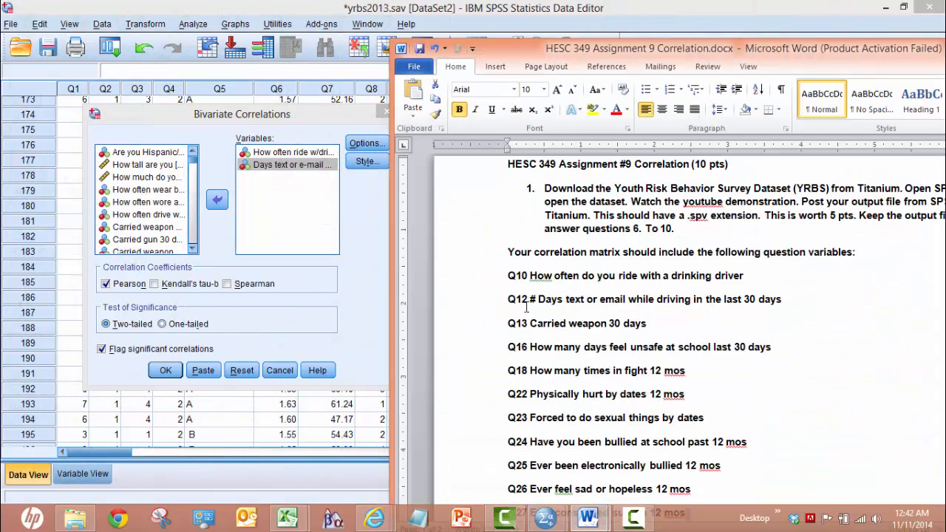
pyautogui.click(164, 229)
pyautogui.hotkey('alt', 'Tab')
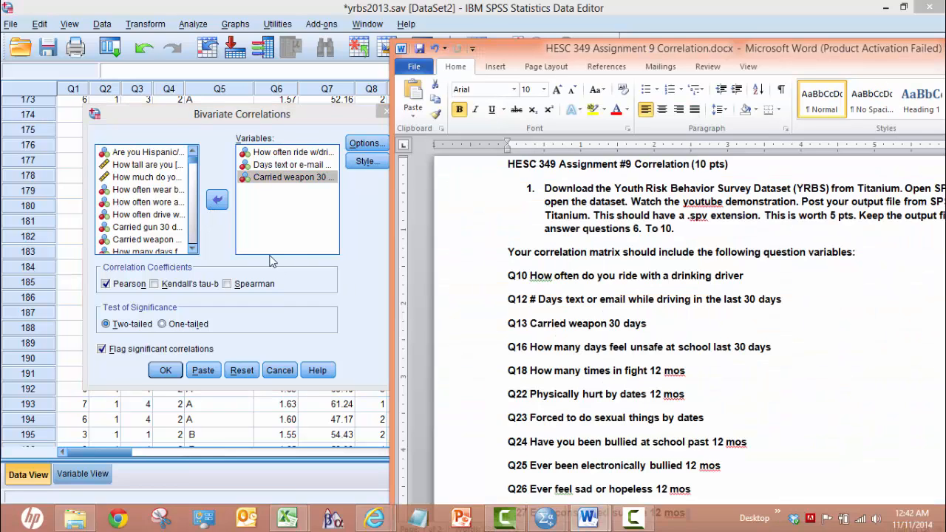
# Step: Add Q16 (How many days feel unsafe@school 30 days) and Q18 (How many times in fight 12 mos) to the correlation variables
pyautogui.click(192, 249)
pyautogui.click(192, 249)
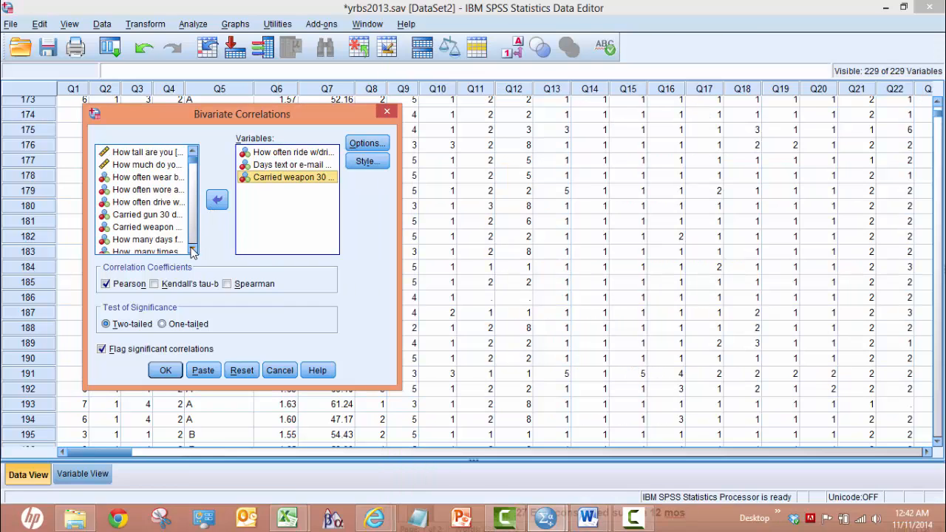
pyautogui.click(193, 248)
pyautogui.click(192, 249)
pyautogui.click(192, 248)
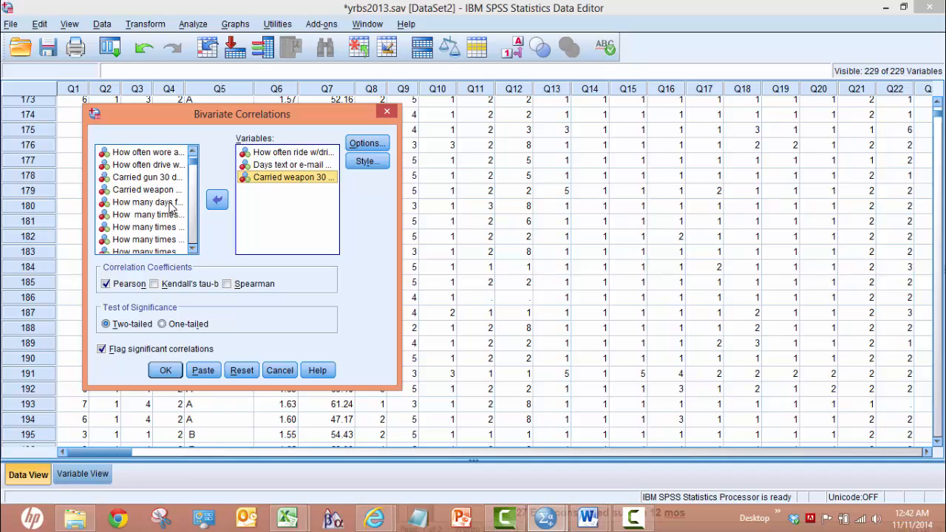
pyautogui.click(171, 203)
pyautogui.click(215, 203)
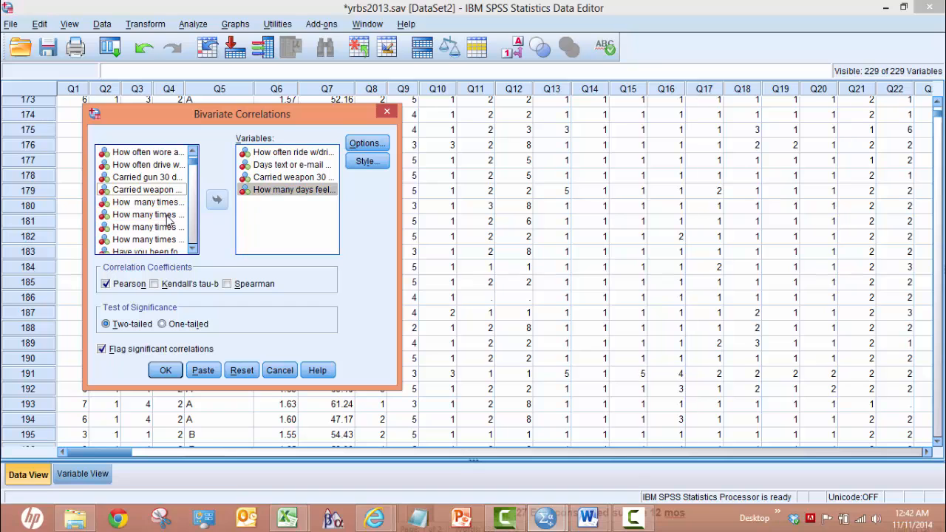
pyautogui.click(170, 216)
pyautogui.click(217, 201)
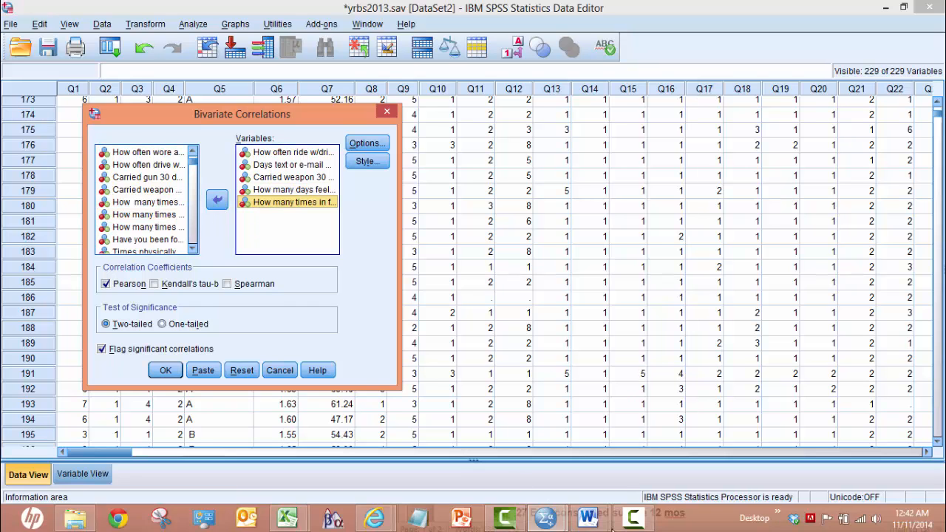
# Step: Consult the assignment list in Word and add Q22, Times physically hurt by dates 12 mos, to the correlation variables in SPSS
pyautogui.moveTo(601, 509)
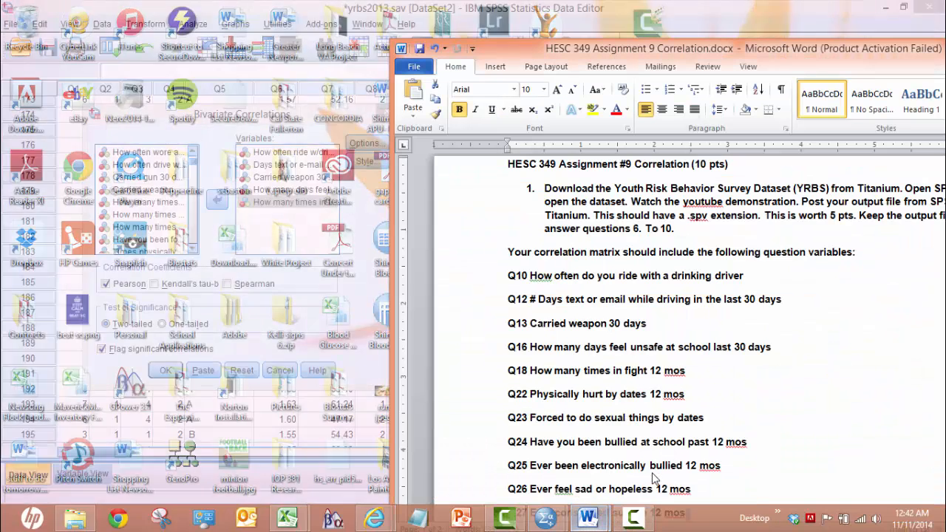
pyautogui.click(665, 447)
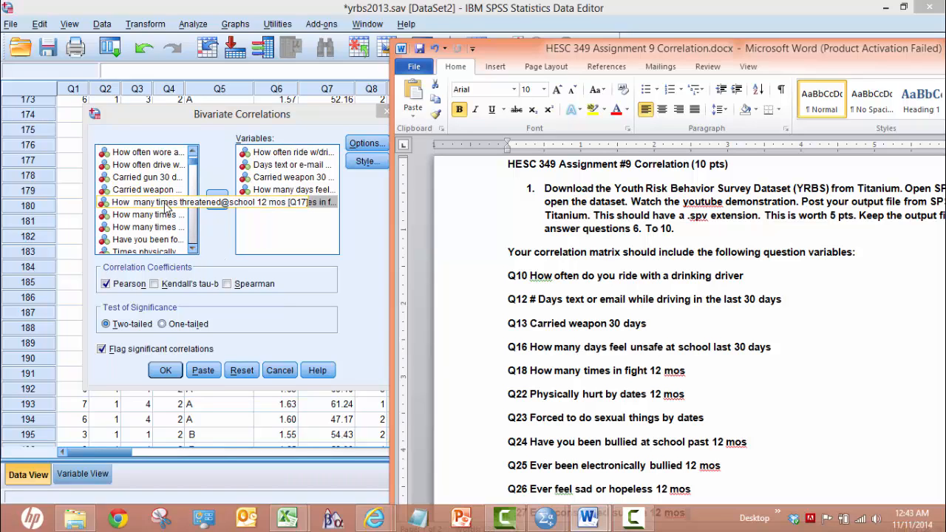
pyautogui.click(169, 251)
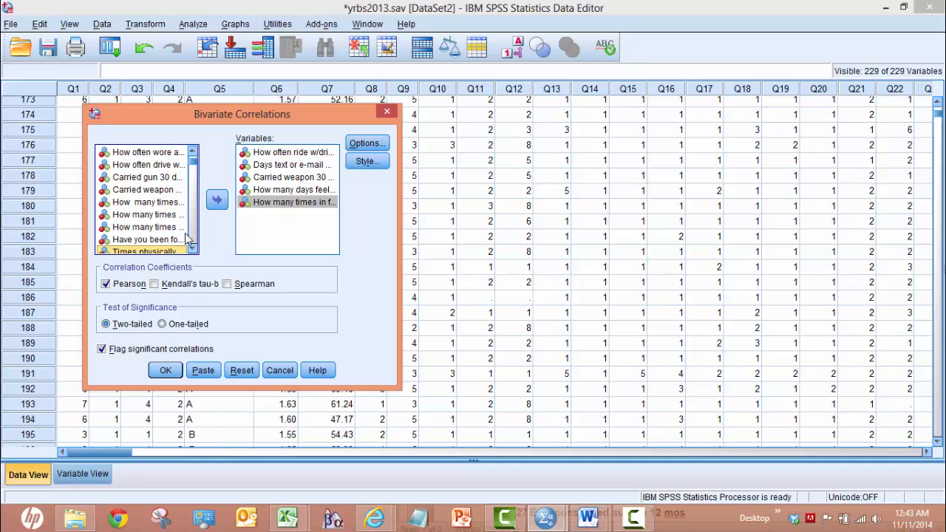
pyautogui.click(217, 200)
# Step: Add Q23 (Forced to do sexual things by dates) and Q24 (Have you been bullied @ school past 12 mos) to the correlation variables
pyautogui.click(194, 251)
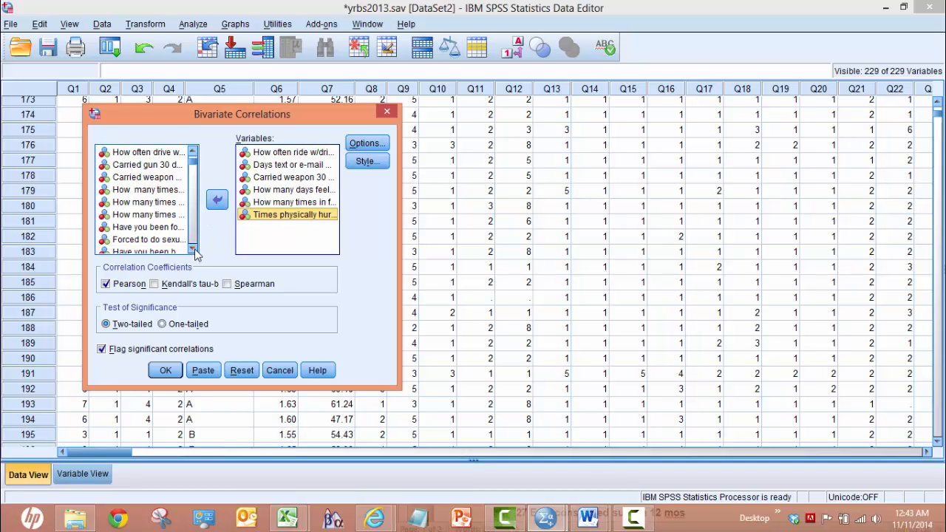
pyautogui.click(194, 250)
pyautogui.click(173, 228)
pyautogui.click(216, 200)
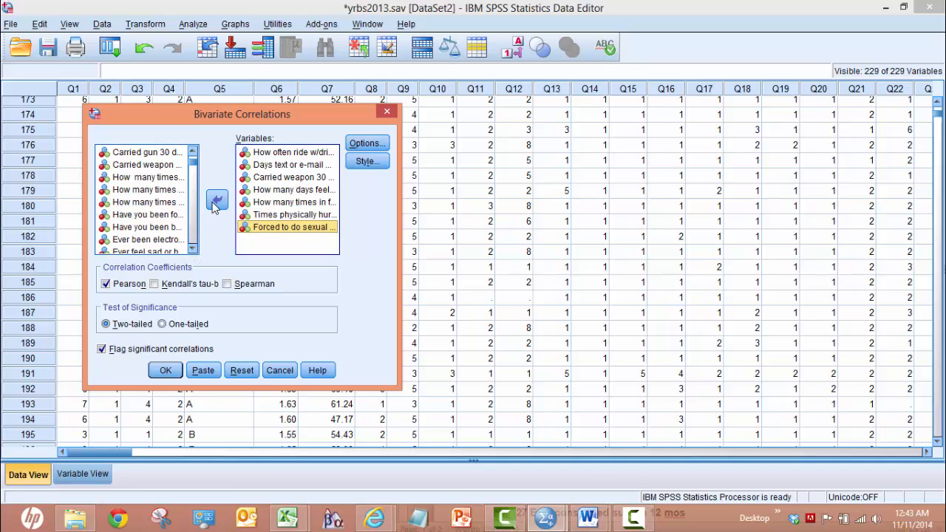
pyautogui.click(164, 231)
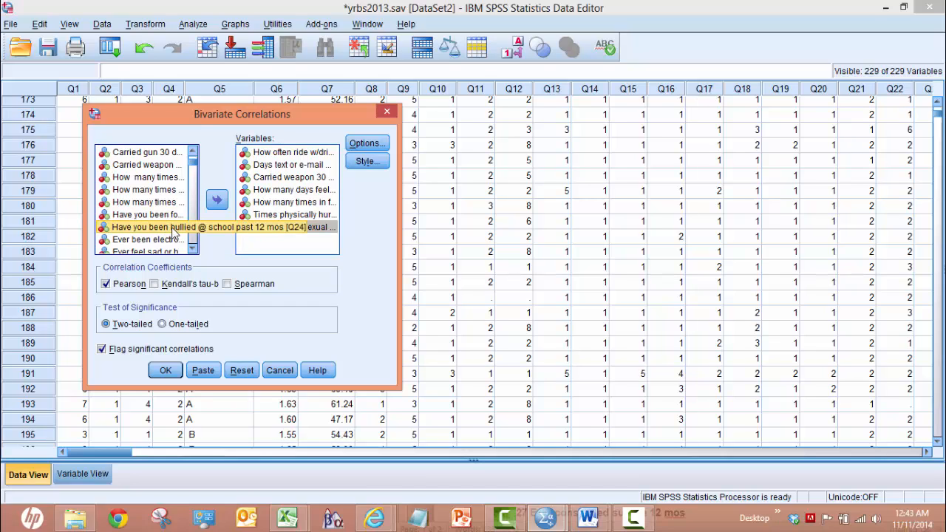
pyautogui.click(216, 199)
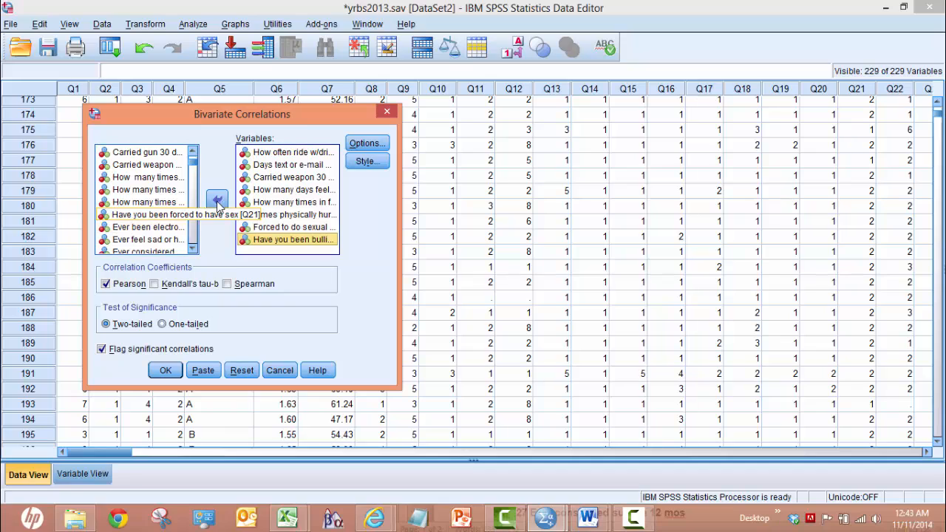
# Step: Add Q25 (Ever been electronically bullied), Q26 (Ever feel sad or hopeless) and Q27 (Ever considered suicide 12 mos) to the correlation variables
pyautogui.click(161, 229)
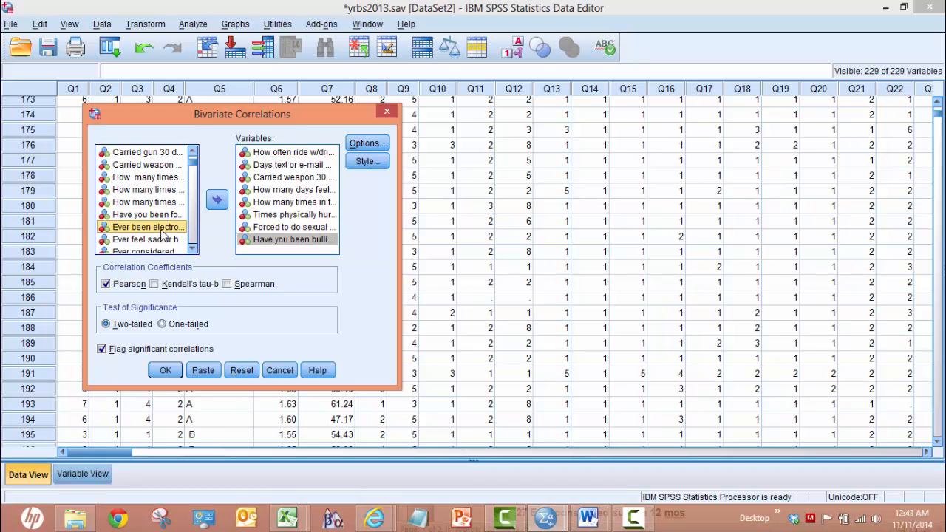
pyautogui.click(215, 201)
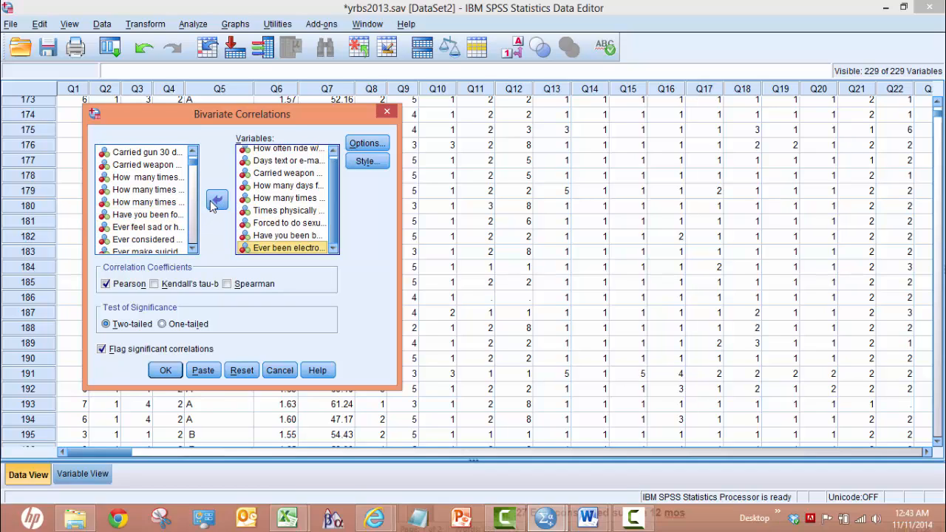
pyautogui.click(161, 229)
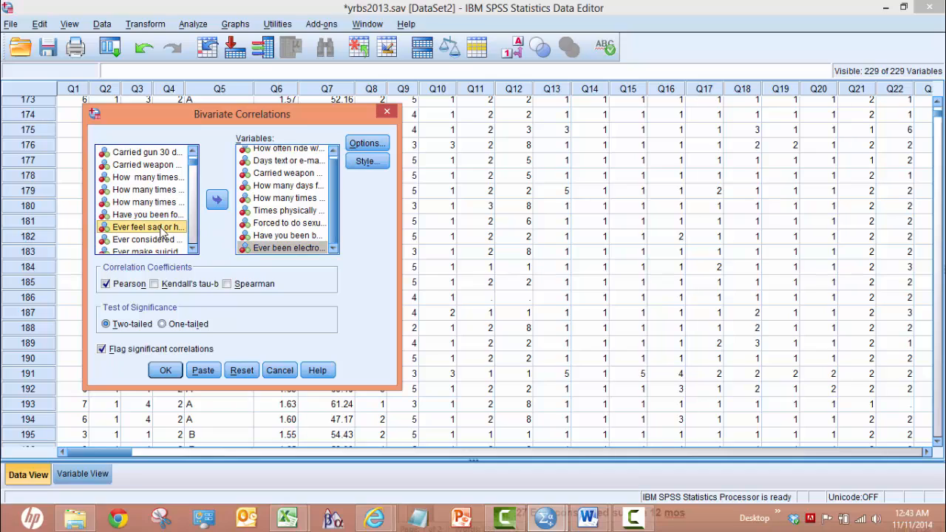
pyautogui.click(217, 200)
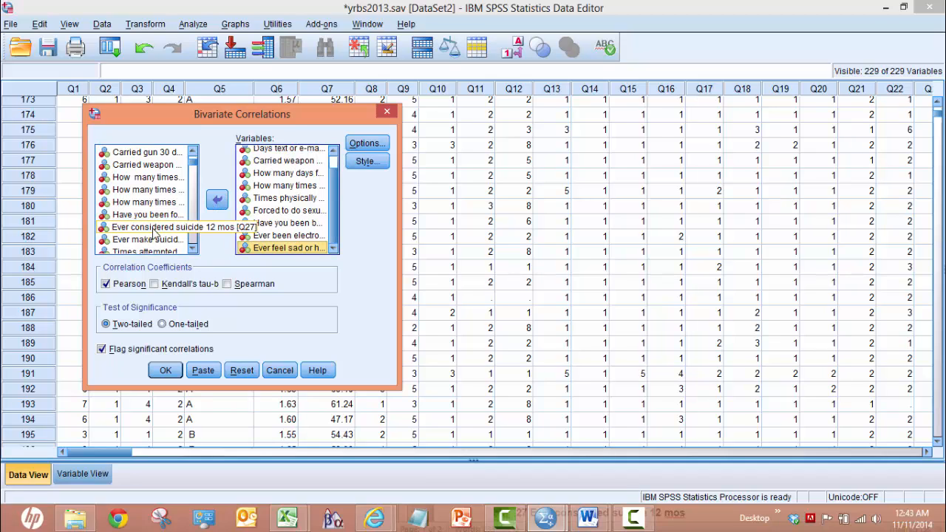
pyautogui.click(154, 228)
pyautogui.click(218, 200)
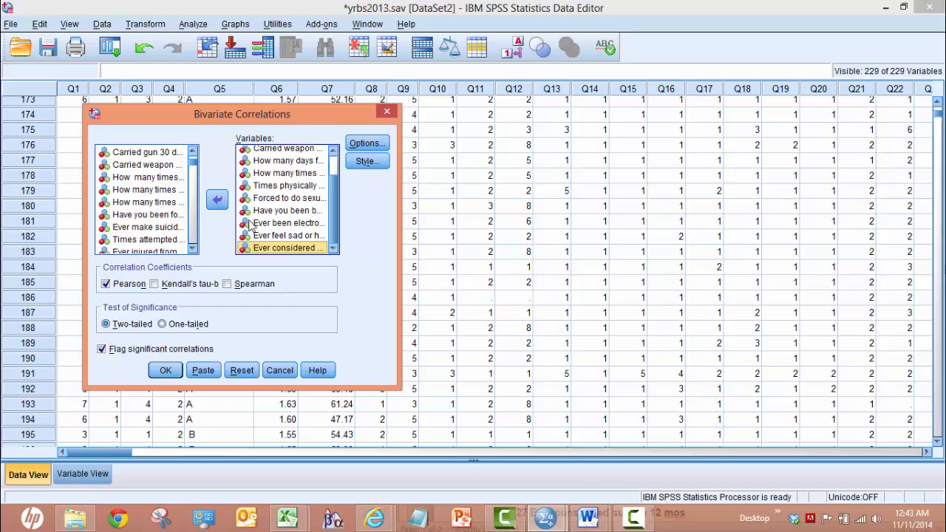
# Step: Switch to the HESC 349 Assignment 9 document in Word and review the rest of its list of required question variables
pyautogui.moveTo(589, 522)
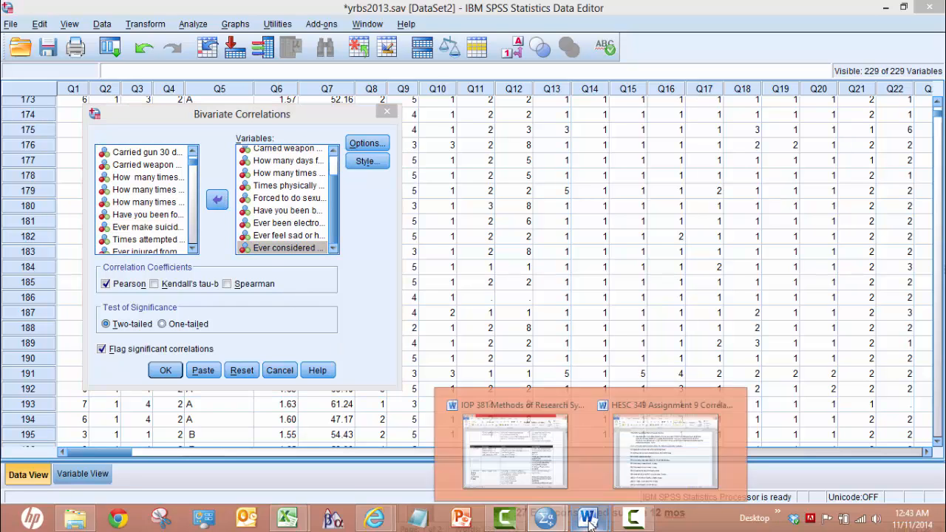
pyautogui.click(643, 476)
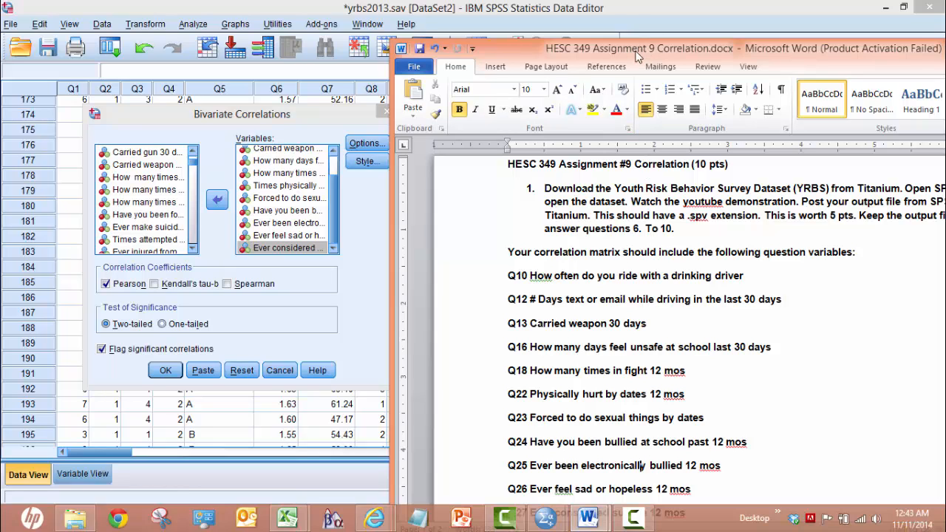
pyautogui.moveTo(637, 57); pyautogui.dragTo(533, 37)
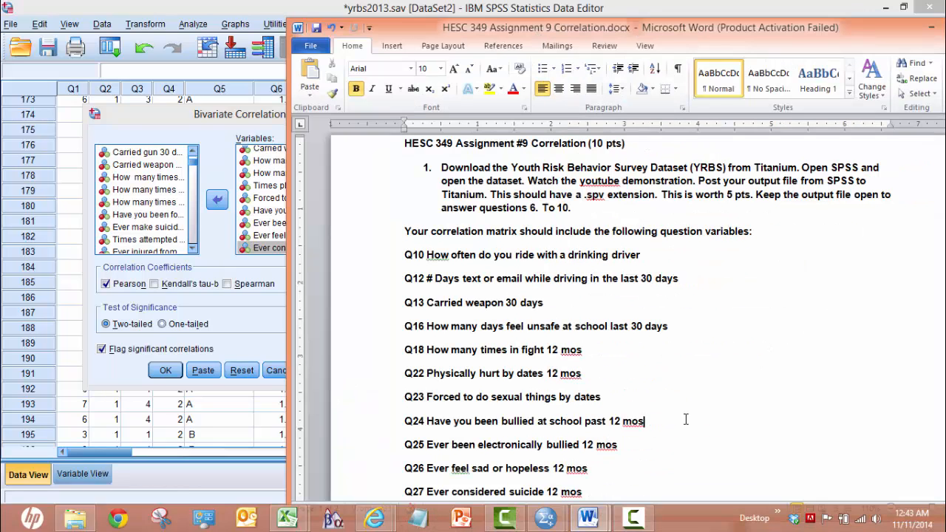
pyautogui.press('Down')
pyautogui.press('Down')
pyautogui.press('Down')
pyautogui.press('Down')
pyautogui.press('Down')
pyautogui.press('Down')
pyautogui.press('Down')
pyautogui.press('Down')
pyautogui.press('Down')
pyautogui.press('Down')
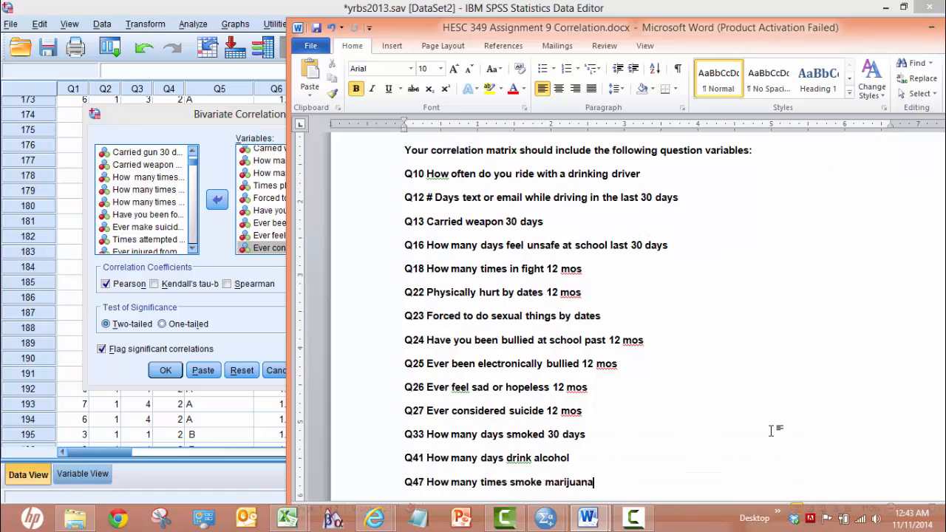
pyautogui.press('Down')
pyautogui.press('Down')
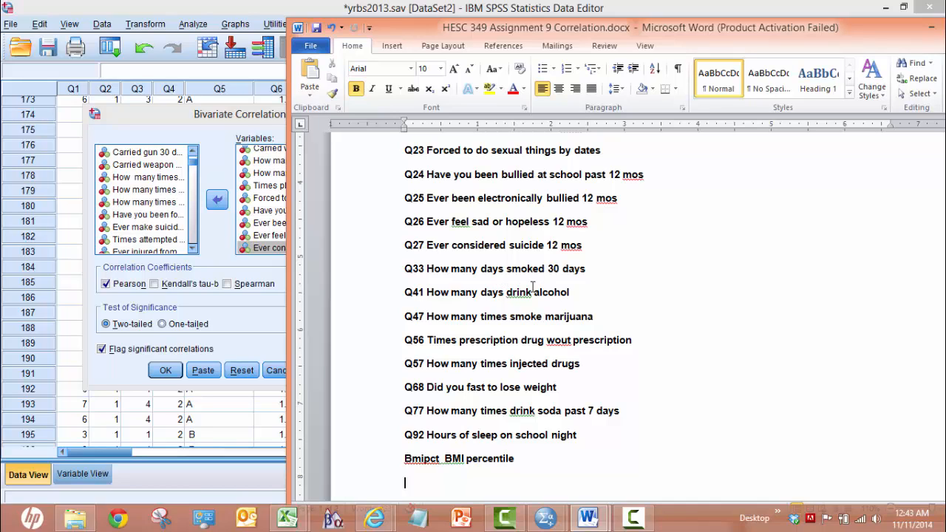
# Step: Return to the Bivariate Correlations dialog in SPSS and add Q33, How many days smoked 30 days, to the correlation variables
pyautogui.click(193, 251)
pyautogui.click(193, 251)
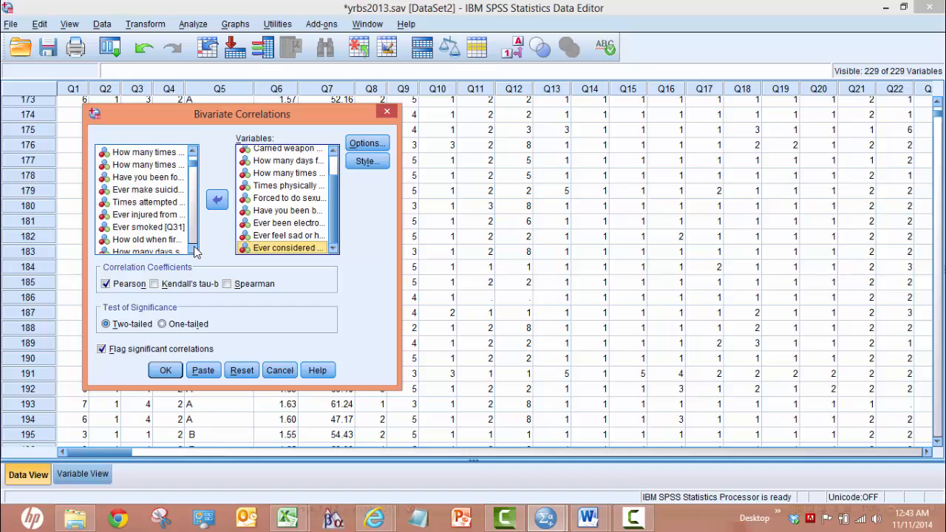
pyautogui.click(193, 252)
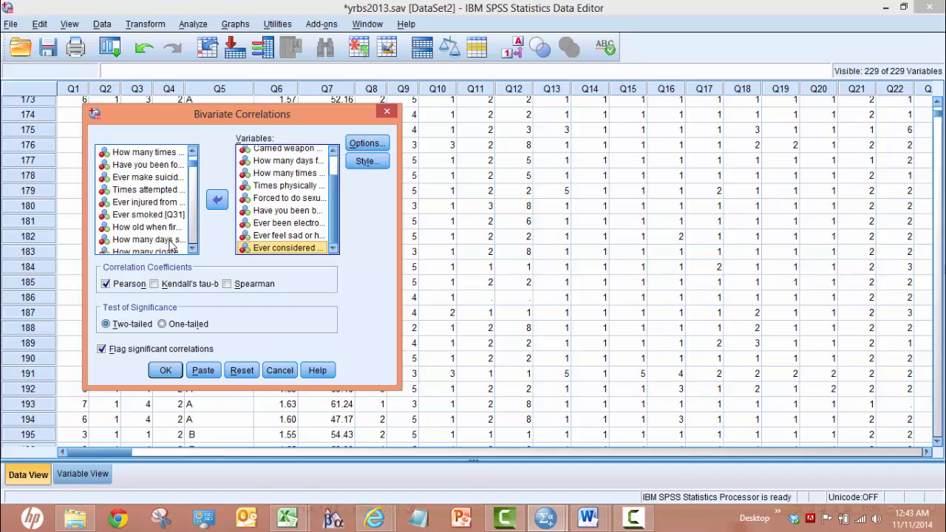
pyautogui.click(170, 243)
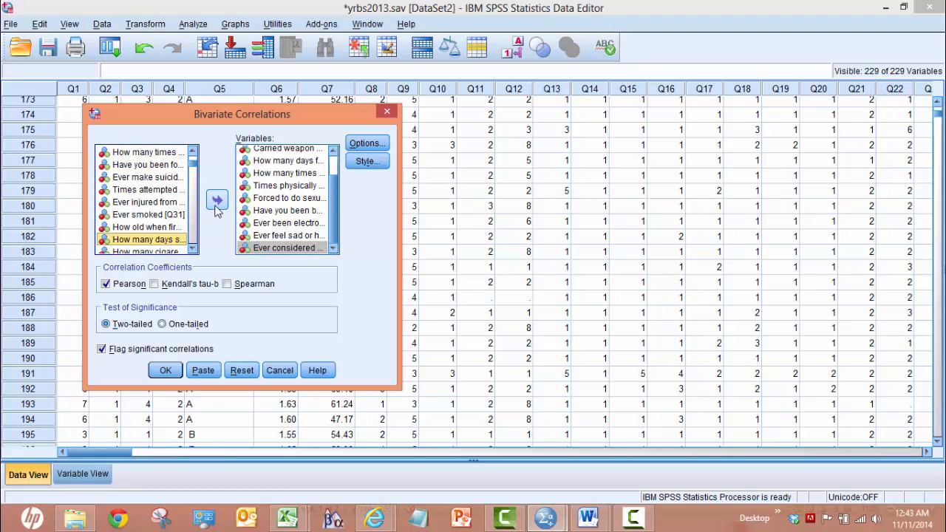
pyautogui.click(218, 204)
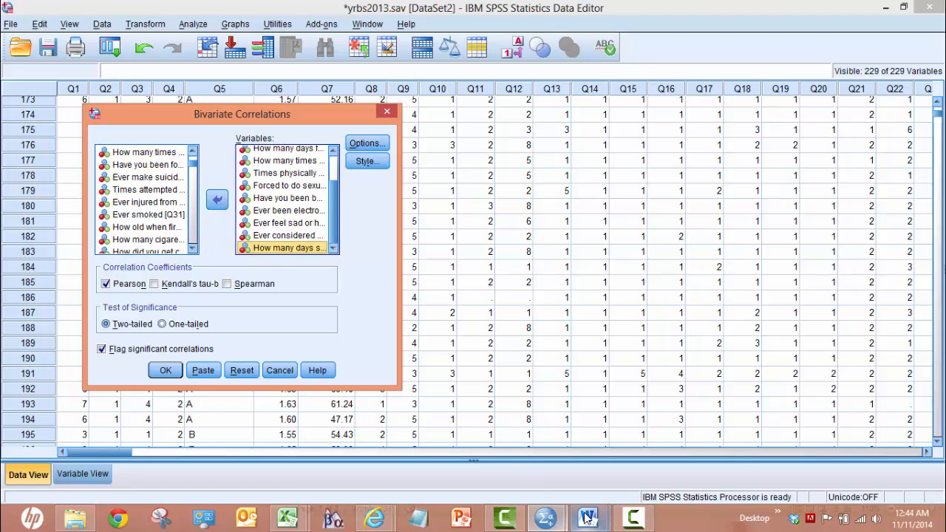
# Step: Consult the assignment list in Word and add Q41, How many days drink alcohol, to the correlation variables in SPSS
pyautogui.moveTo(591, 504)
pyautogui.click(636, 470)
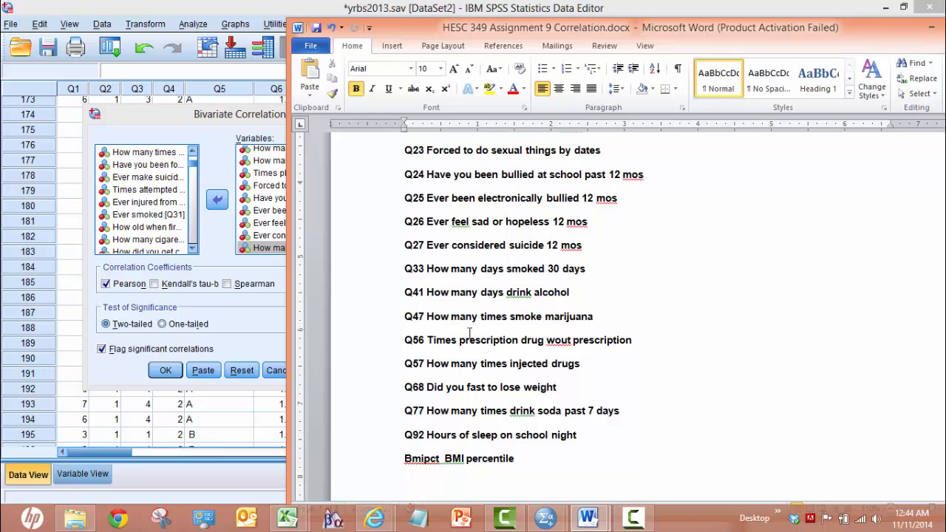
pyautogui.click(192, 249)
pyautogui.click(192, 249)
pyautogui.click(192, 250)
pyautogui.click(192, 250)
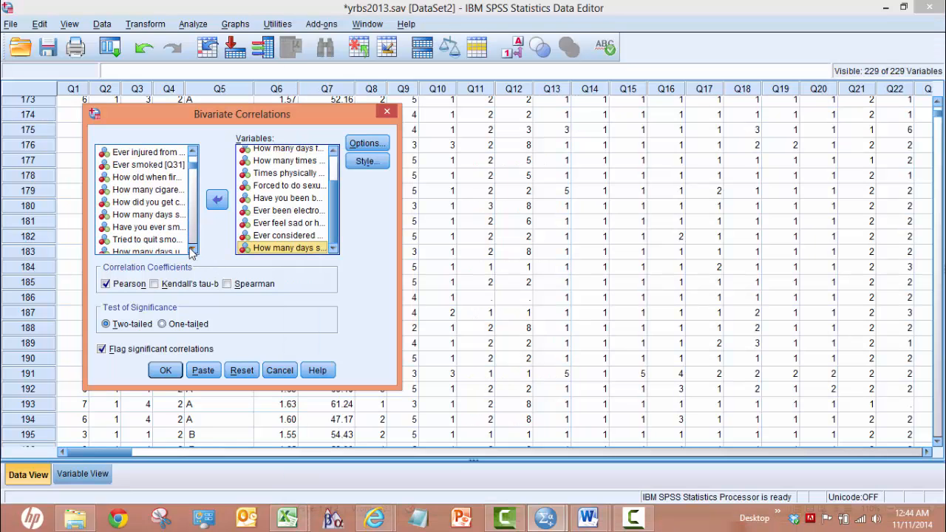
pyautogui.click(192, 249)
pyautogui.click(192, 250)
pyautogui.click(192, 250)
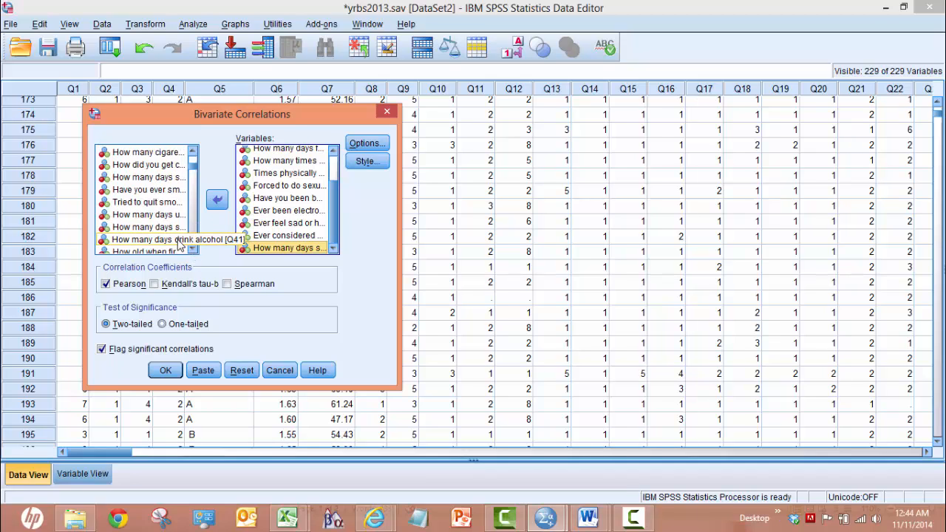
pyautogui.click(181, 240)
pyautogui.click(217, 201)
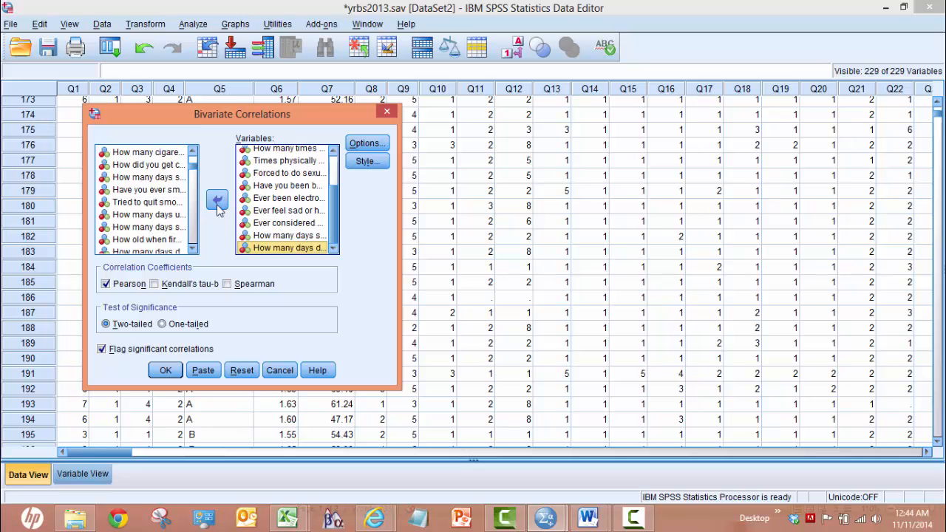
# Step: Check the assignment list in Word and add Q47, How many times smoke marijuana, to the correlation variables in SPSS
pyautogui.click(192, 250)
pyautogui.click(192, 250)
pyautogui.click(192, 250)
pyautogui.click(192, 251)
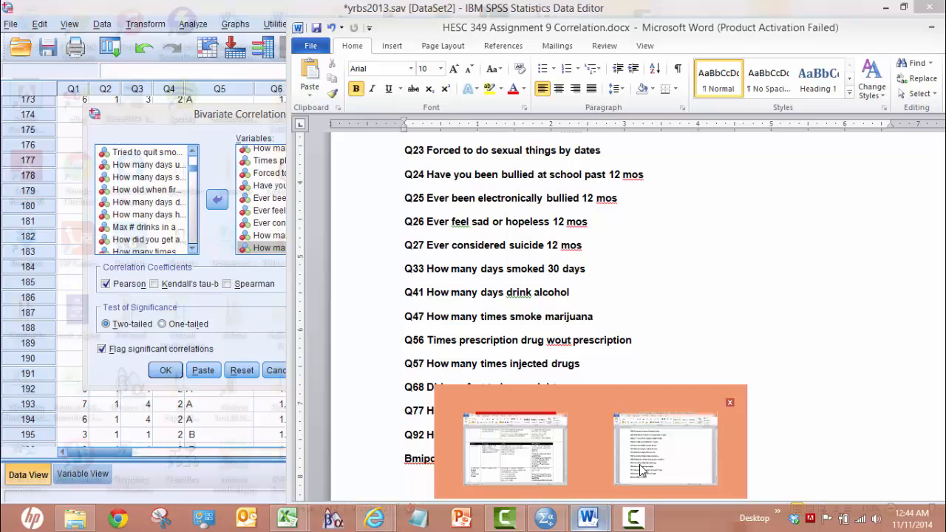
pyautogui.click(624, 455)
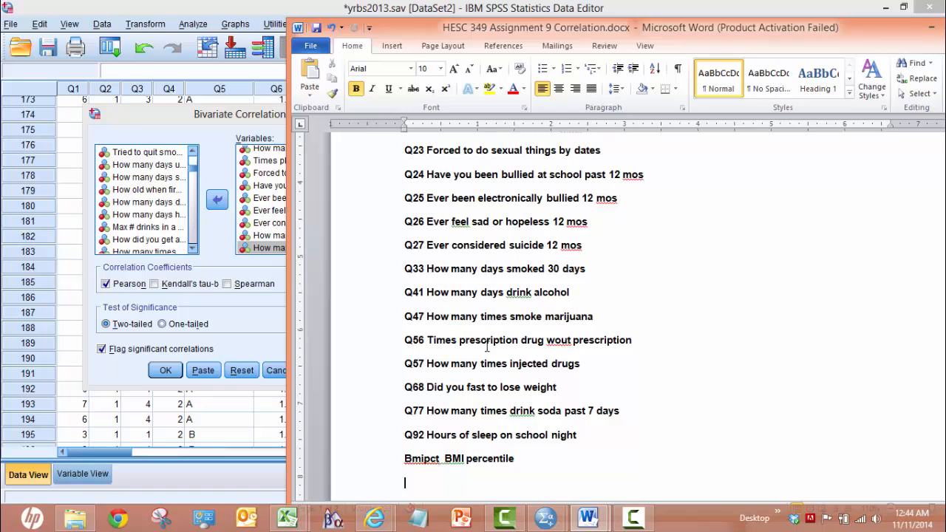
pyautogui.click(192, 252)
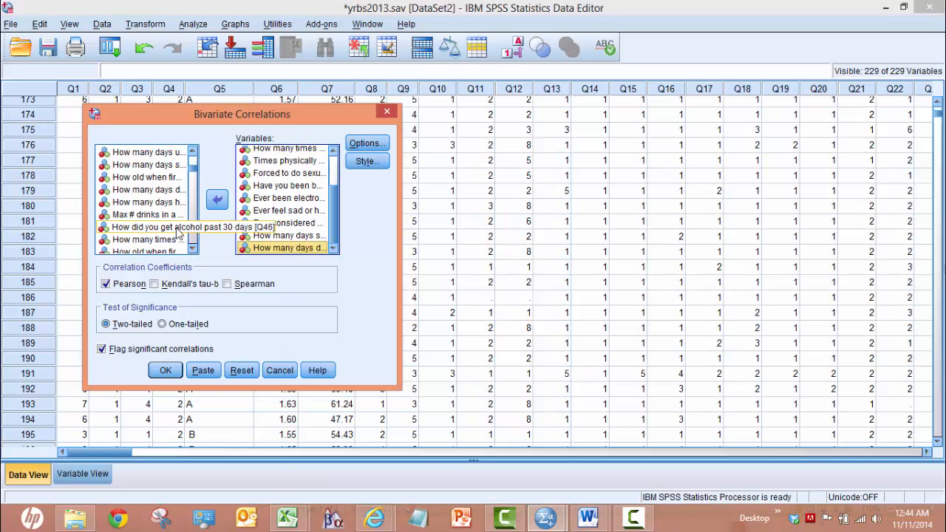
pyautogui.click(178, 238)
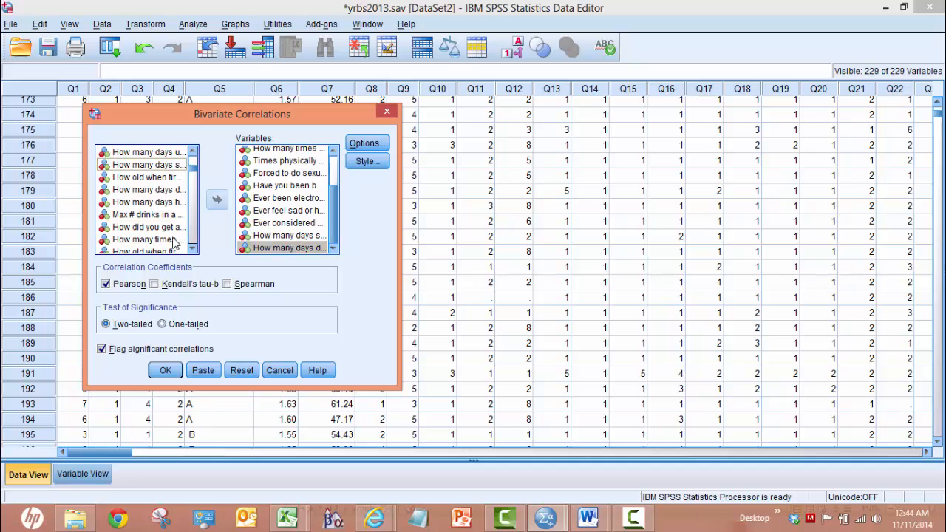
pyautogui.click(216, 201)
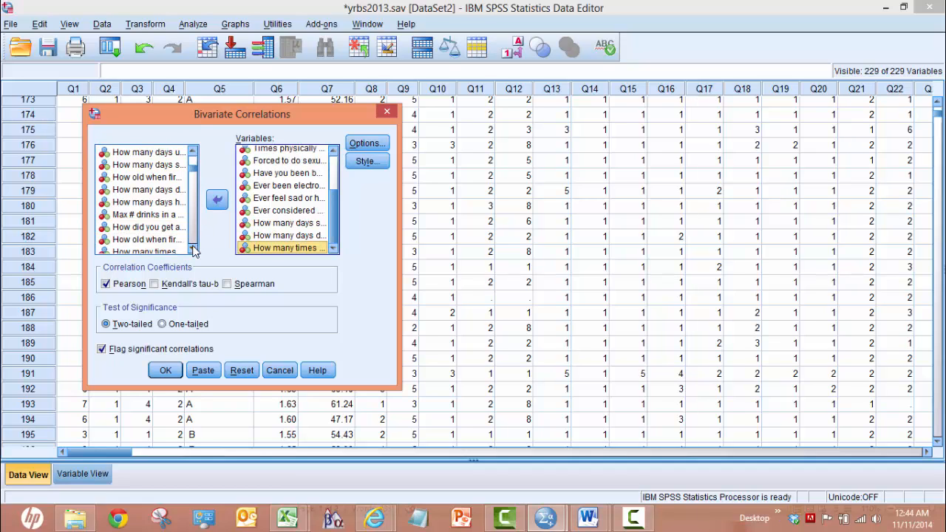
# Step: Add Q56, Times prescription drug wo prescription, to the correlation variables
pyautogui.click(194, 250)
pyautogui.click(193, 250)
pyautogui.click(194, 249)
pyautogui.click(193, 249)
pyautogui.click(193, 249)
pyautogui.click(194, 249)
pyautogui.click(194, 250)
pyautogui.click(193, 250)
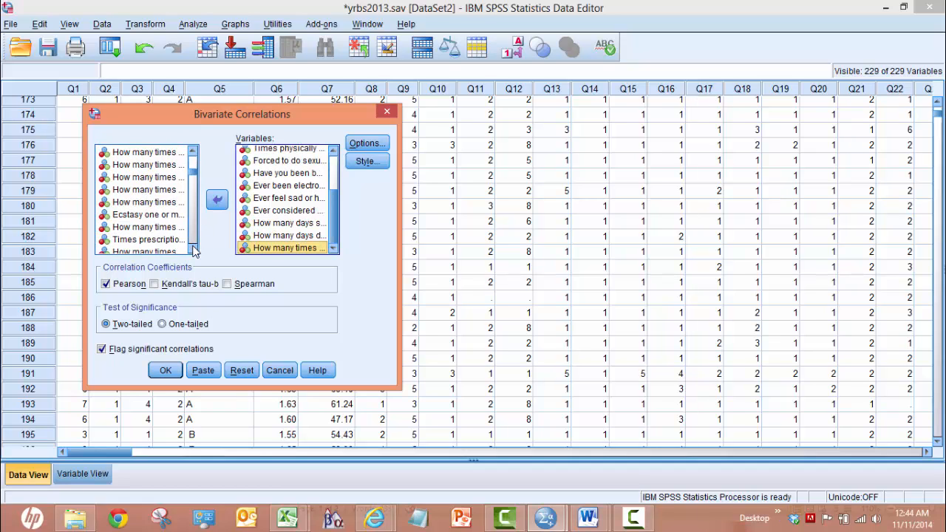
pyautogui.click(175, 239)
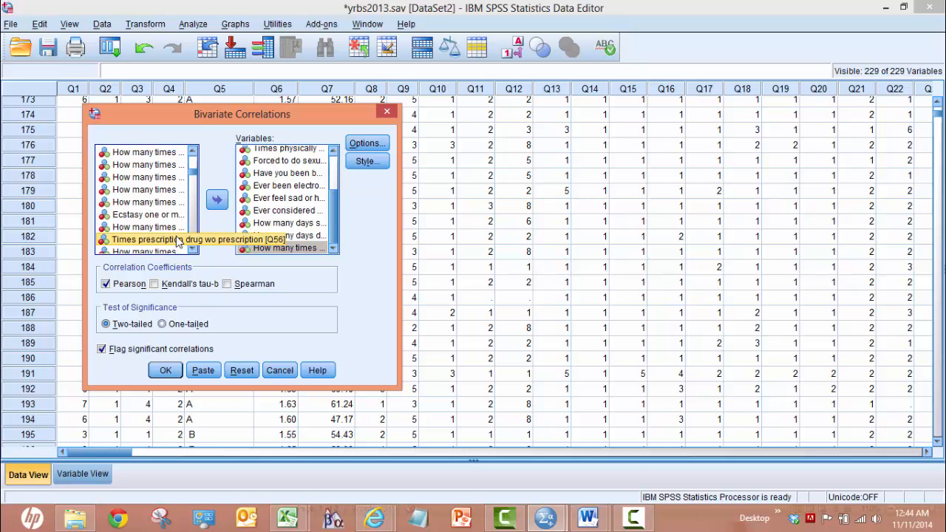
pyautogui.click(216, 201)
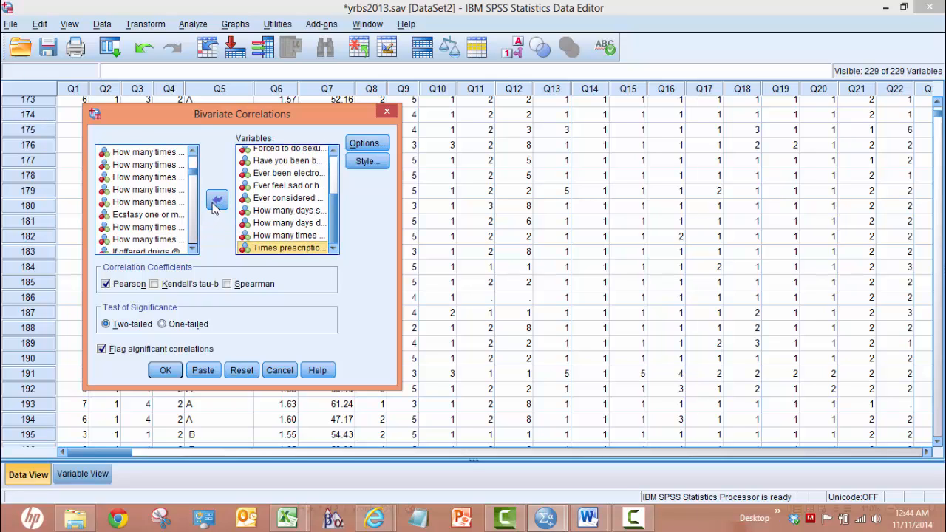
# Step: Consult the assignment list in Word and add Q57, How many times injected drugs, to the correlation variables in SPSS
pyautogui.click(596, 517)
pyautogui.click(650, 443)
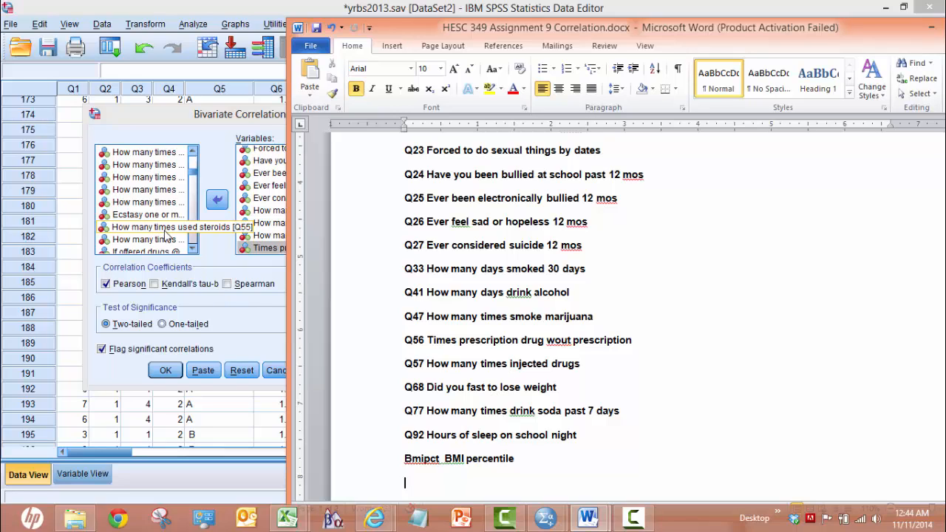
pyautogui.click(165, 237)
pyautogui.click(214, 201)
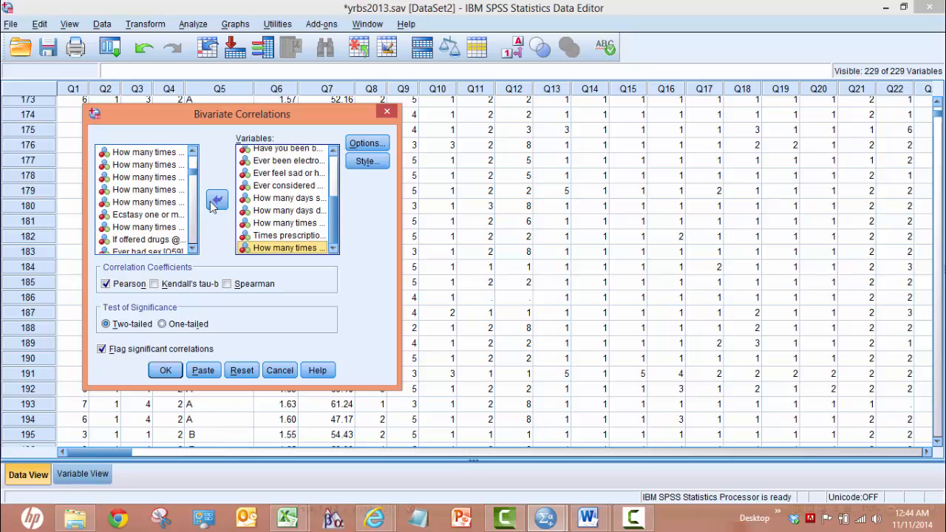
# Step: Add Q68, Did you fast to lose weight, to the correlation variables
pyautogui.click(191, 248)
pyautogui.click(192, 248)
pyautogui.click(191, 249)
pyautogui.click(192, 248)
pyautogui.click(191, 248)
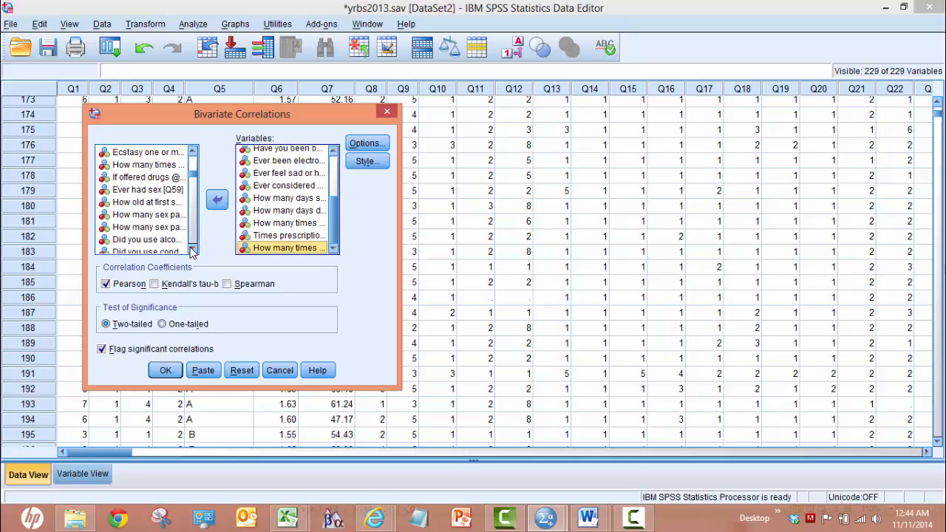
pyautogui.click(191, 248)
pyautogui.click(192, 248)
pyautogui.click(192, 249)
pyautogui.click(192, 248)
pyautogui.click(191, 248)
pyautogui.click(192, 248)
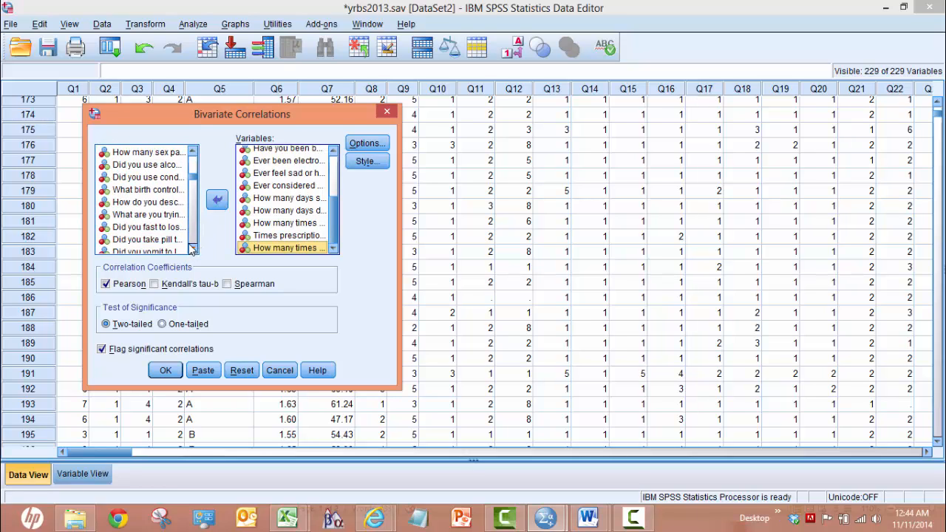
pyautogui.click(145, 226)
pyautogui.click(216, 201)
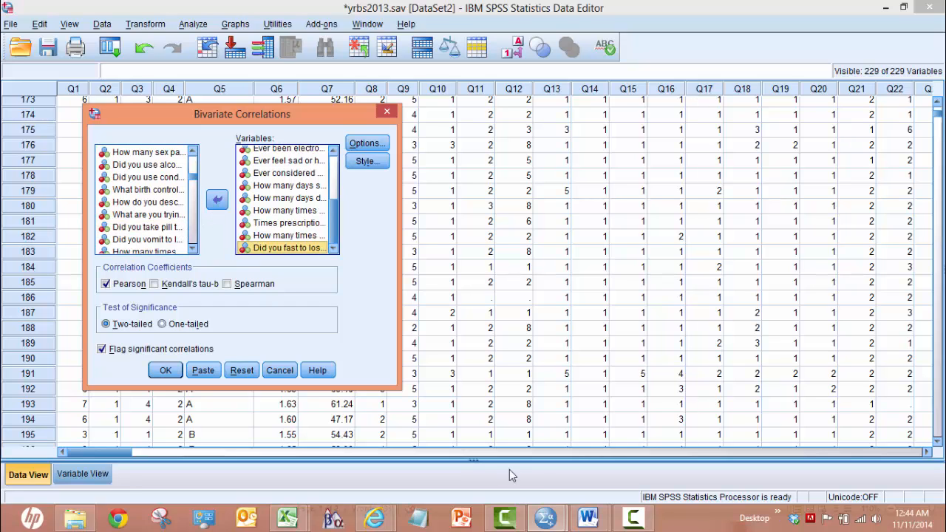
# Step: Check the assignment list in Word and add Q77, How many times drink soda past 7 days, to the correlation variables in SPSS
pyautogui.click(594, 487)
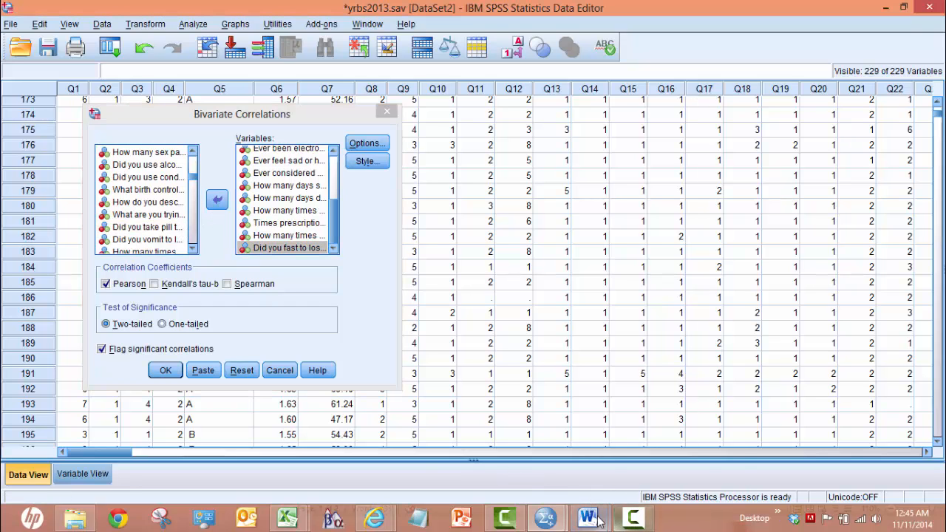
pyautogui.moveTo(599, 521)
pyautogui.click(636, 480)
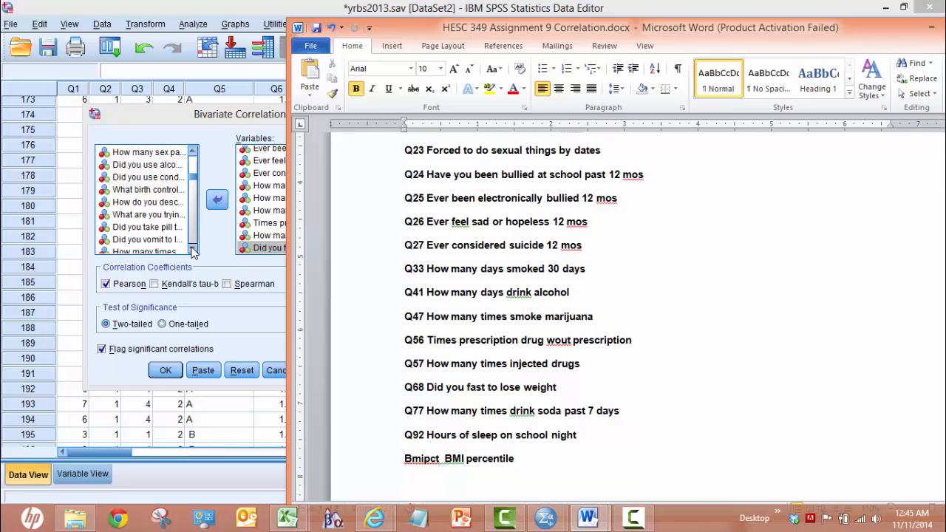
pyautogui.moveTo(192, 251); pyautogui.dragTo(191, 251)
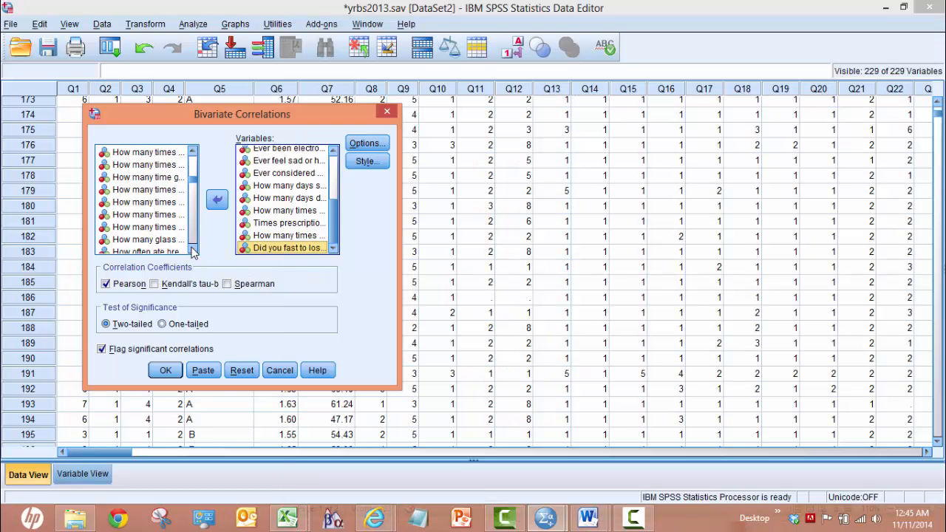
pyautogui.click(168, 229)
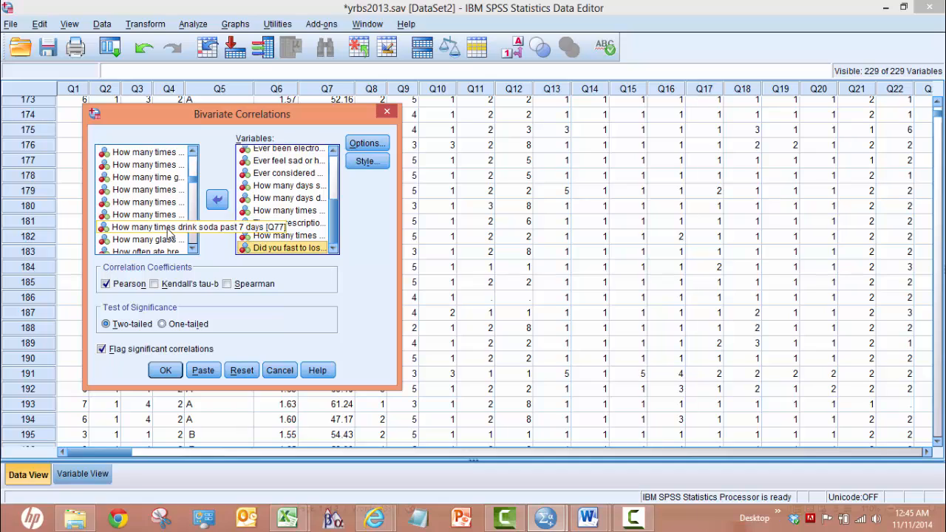
pyautogui.click(215, 201)
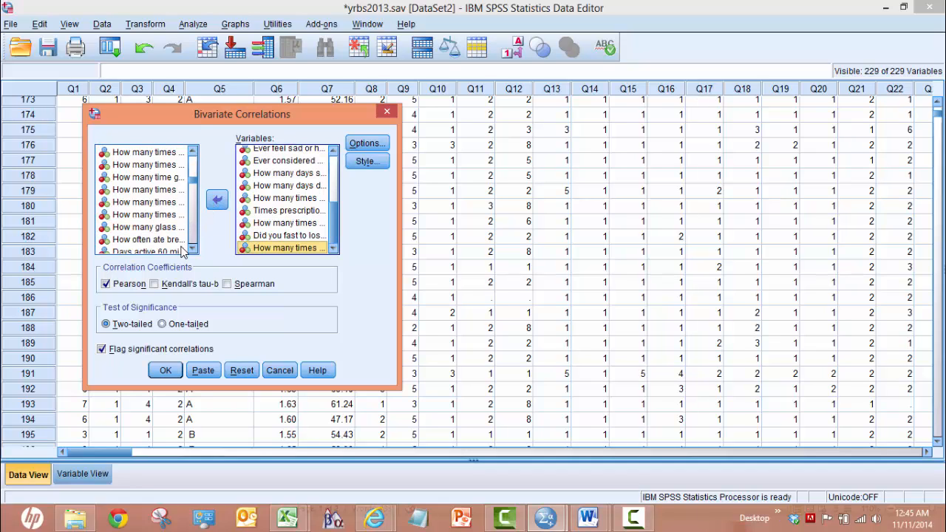
# Step: Add Q92, Hours of sleep on school night, to the correlation variables
pyautogui.moveTo(191, 252); pyautogui.dragTo(191, 252)
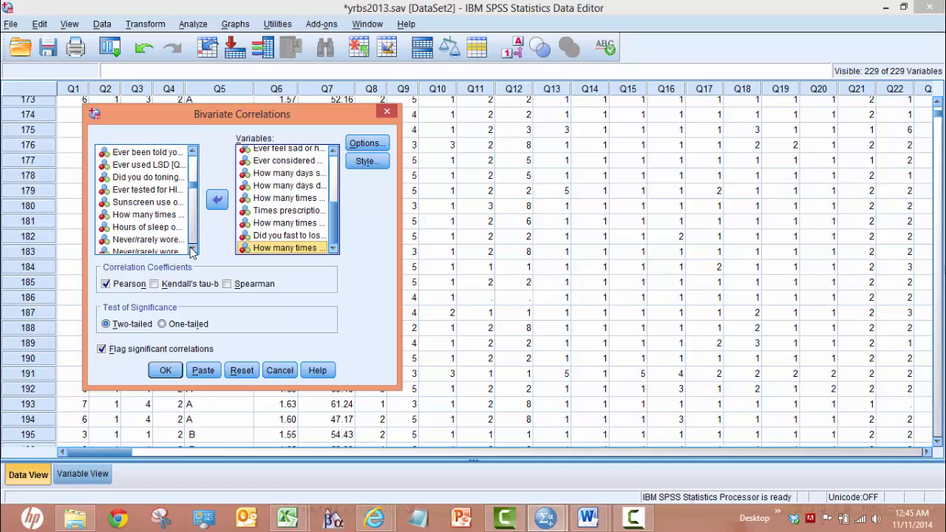
pyautogui.click(176, 229)
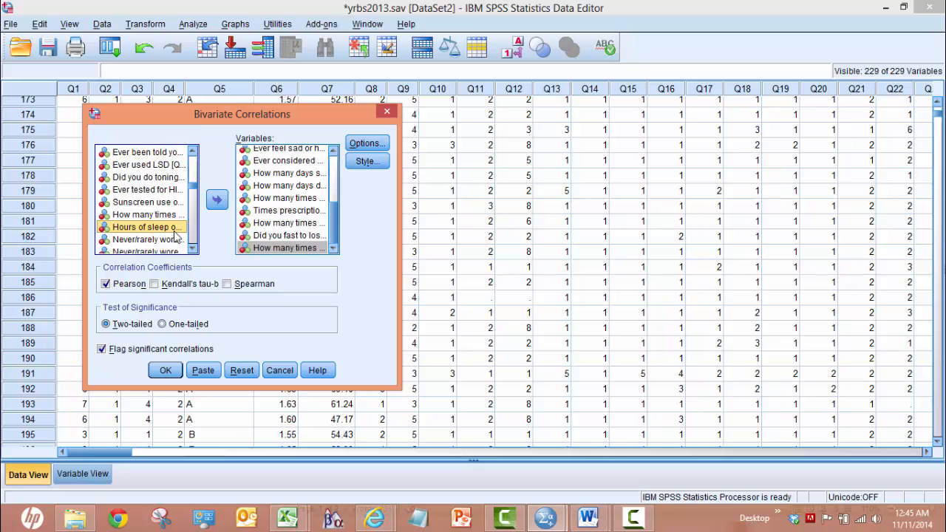
pyautogui.click(216, 200)
# Step: Add Body Mass Index Percentage to the correlation variables
pyautogui.scroll(-2, 194, 193)
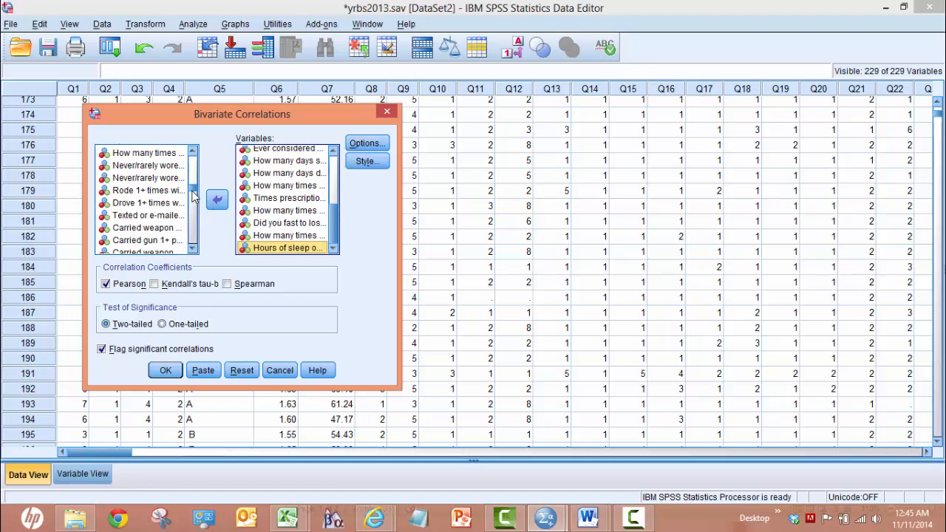
pyautogui.moveTo(194, 193); pyautogui.dragTo(195, 236)
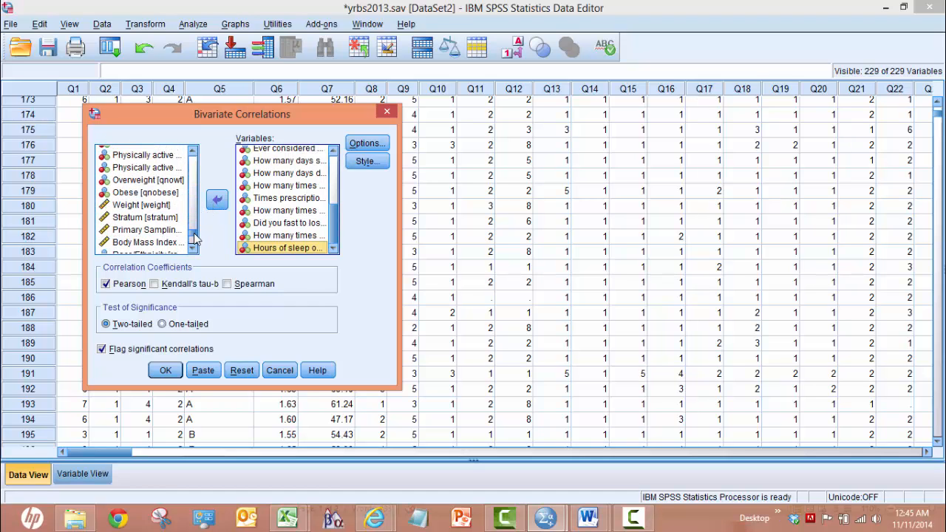
pyautogui.click(166, 243)
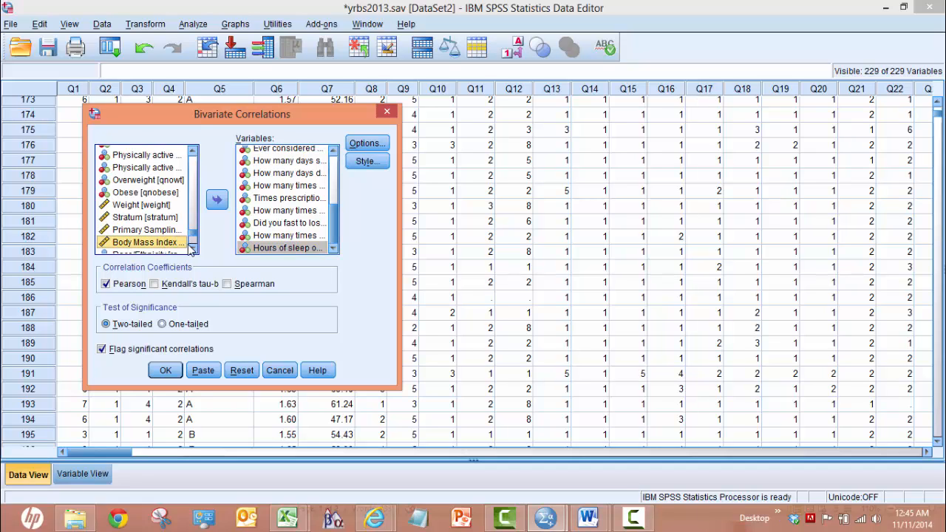
pyautogui.click(192, 249)
pyautogui.click(192, 249)
pyautogui.click(192, 249)
pyautogui.click(214, 201)
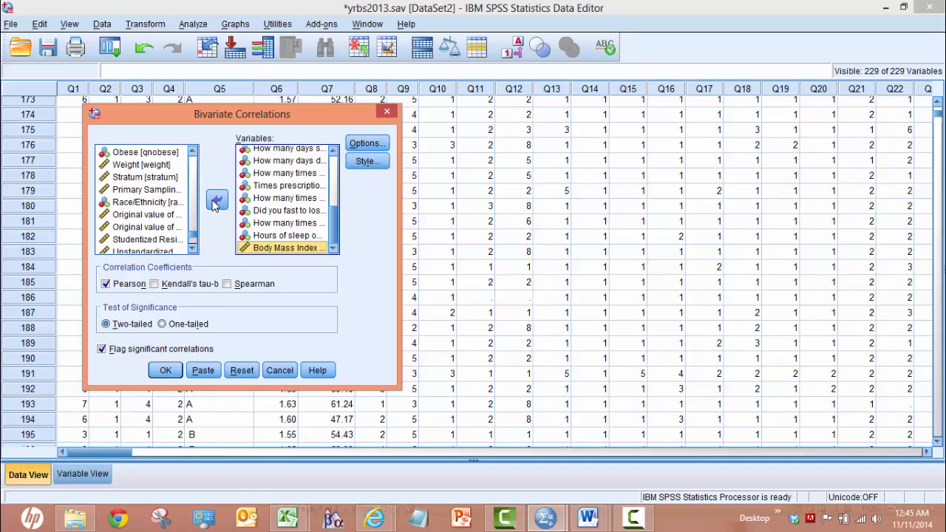
# Step: Review the correlation options, keep missing cases excluded pairwise, and run the two-tailed Pearson correlations with significant correlations flagged
pyautogui.click(366, 144)
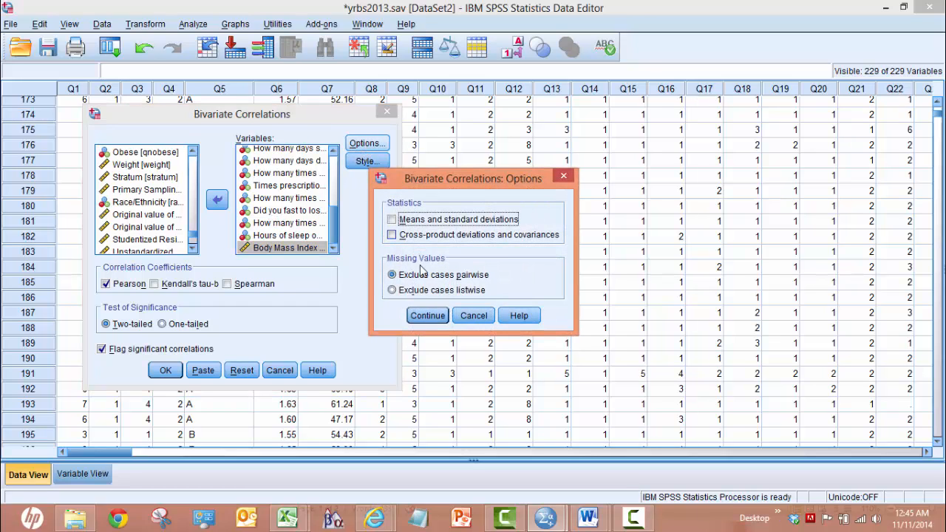
pyautogui.click(433, 316)
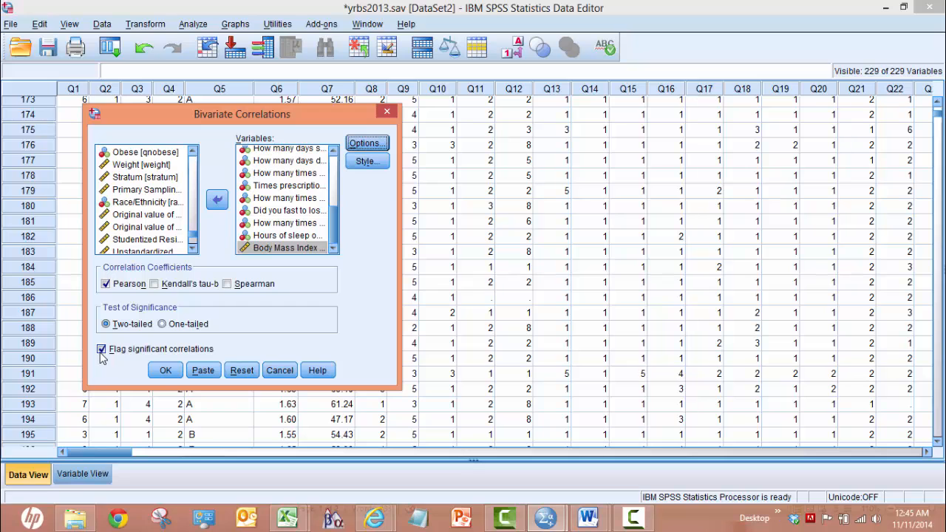
pyautogui.click(166, 370)
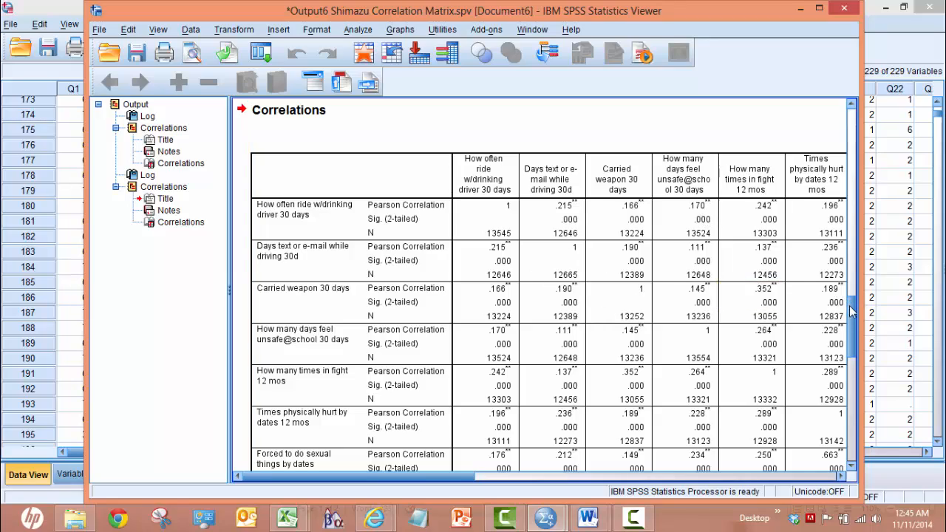
# Step: Examine the rows of the new Correlations table down to the significance footnotes, reading the Pearson Correlation, Sig. (2-tailed) and N values
pyautogui.moveTo(853, 311)
pyautogui.mouseDown()
pyautogui.moveTo(853, 409)
pyautogui.moveTo(841, 411)
pyautogui.moveTo(842, 299)
pyautogui.moveTo(843, 311)
pyautogui.mouseUp()
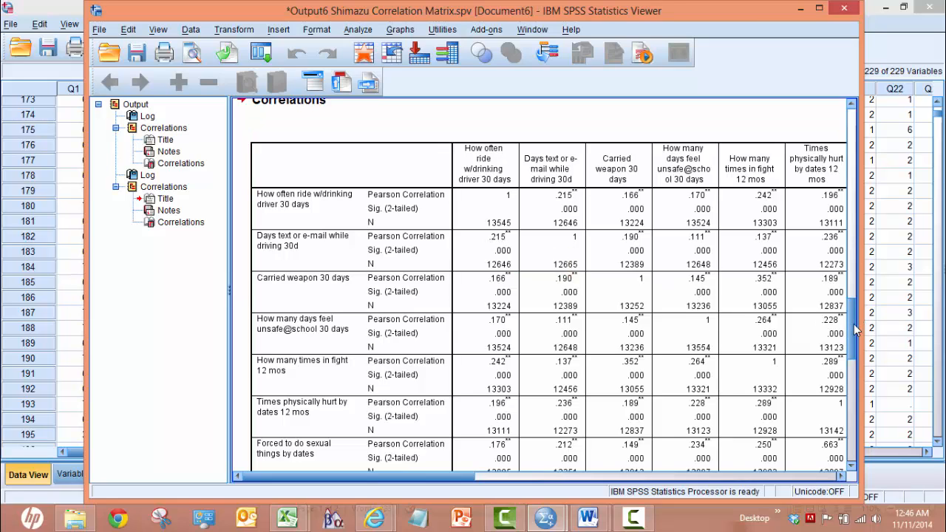
pyautogui.moveTo(853, 323); pyautogui.dragTo(873, 424)
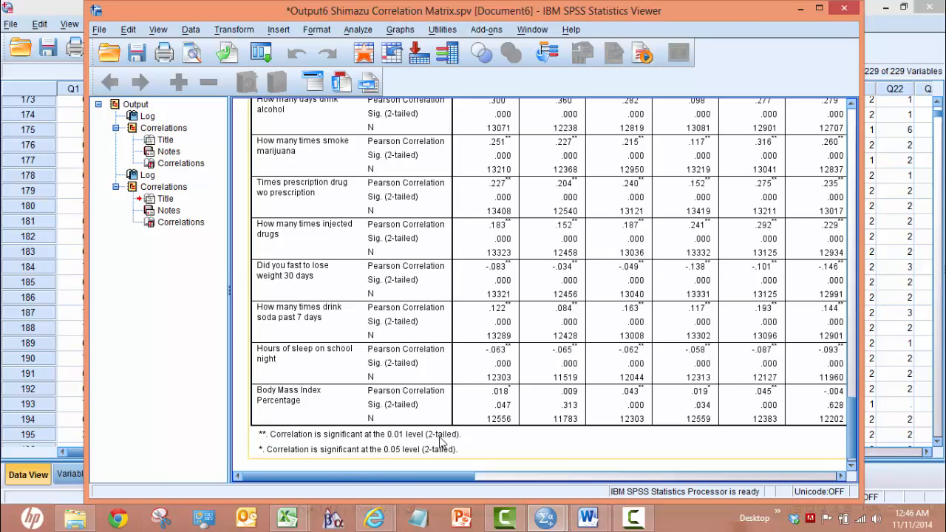
pyautogui.scroll(3, 855, 408)
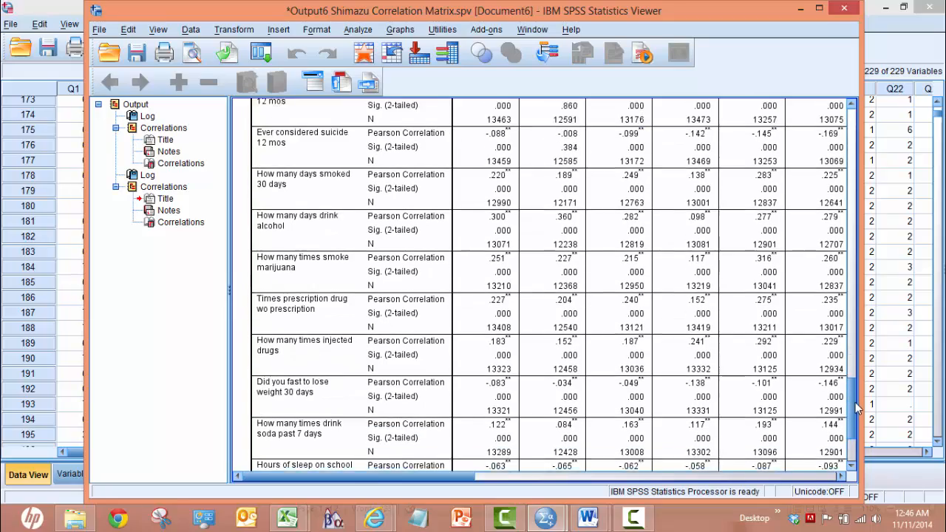
pyautogui.moveTo(854, 408); pyautogui.dragTo(855, 330)
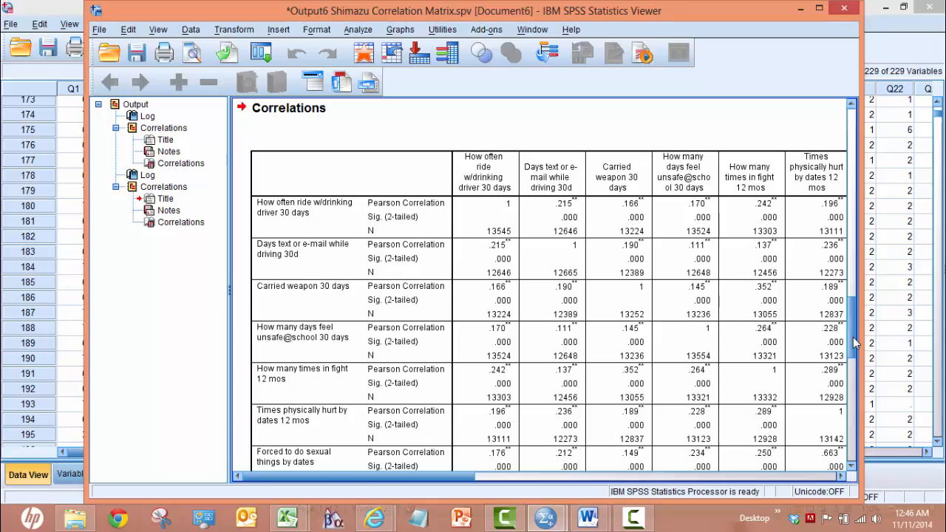
pyautogui.scroll(-3, 855, 357)
pyautogui.scroll(-7, 857, 357)
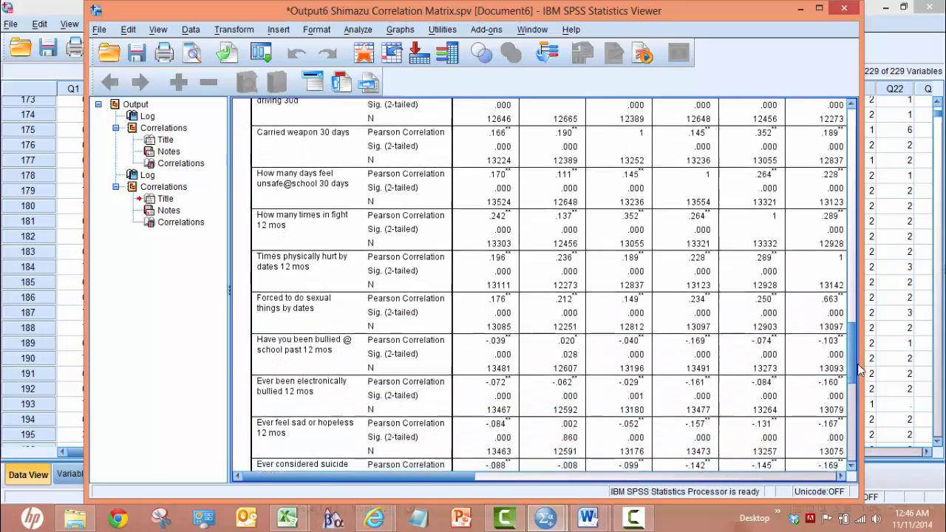
pyautogui.scroll(-7, 861, 386)
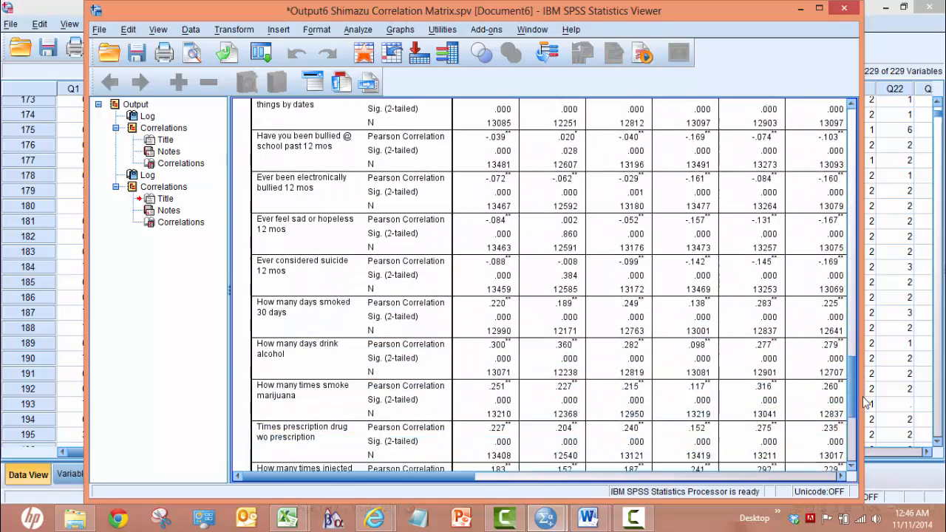
pyautogui.scroll(-6, 865, 415)
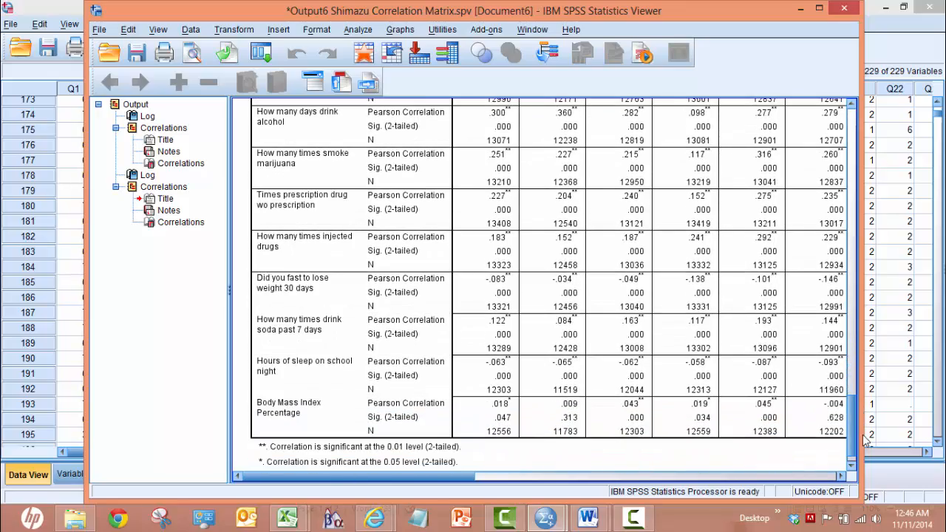
pyautogui.scroll(20, 866, 436)
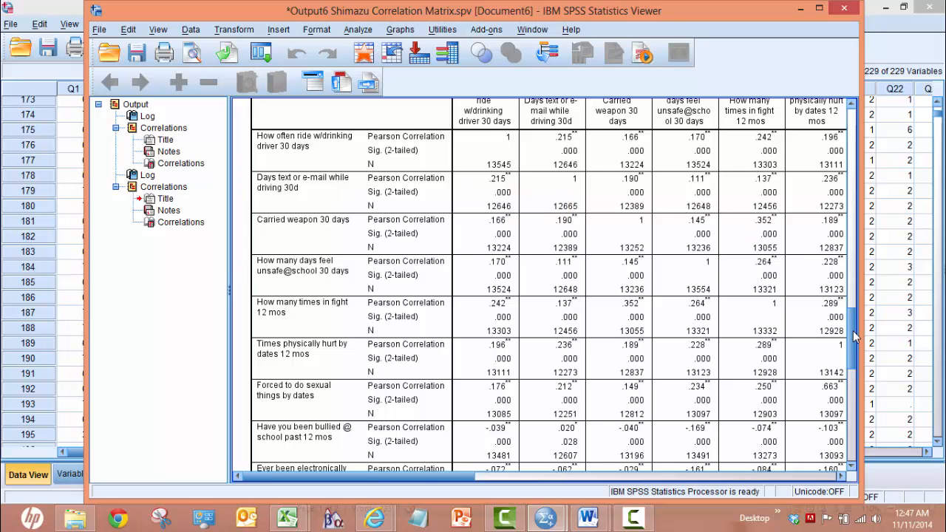
pyautogui.scroll(2, 853, 330)
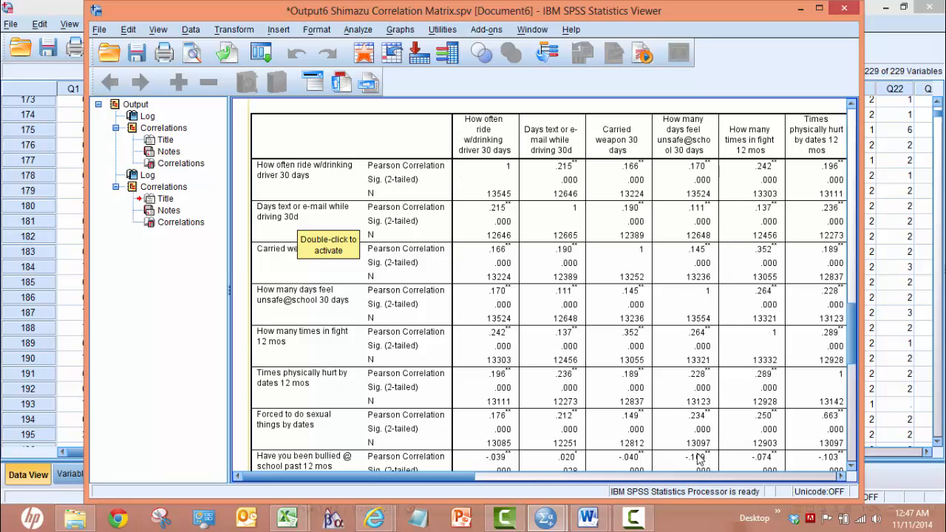
pyautogui.scroll(1, 739, 467)
# Step: Examine the Correlations table across all its columns through Body Mass Index Percentage, comparing the coefficients between variable pairs
pyautogui.moveTo(456, 476); pyautogui.dragTo(582, 478)
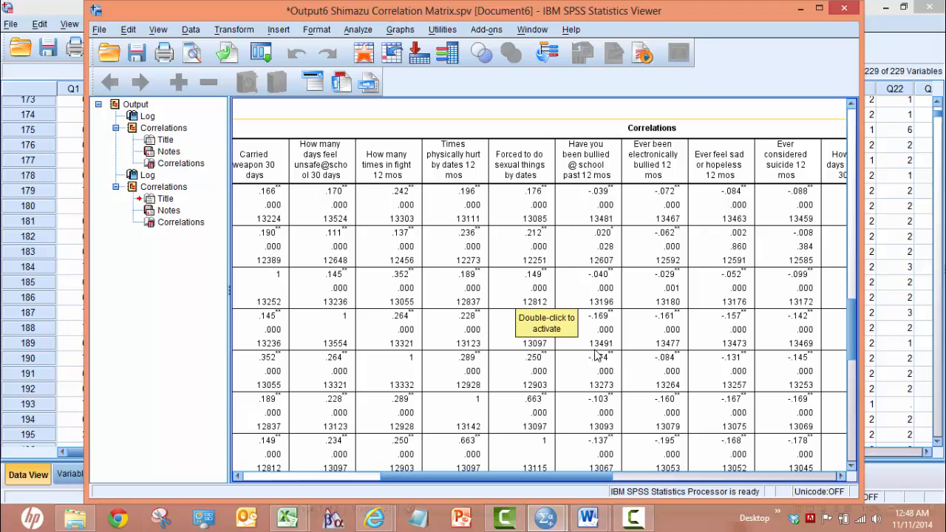
pyautogui.moveTo(628, 476); pyautogui.dragTo(602, 477)
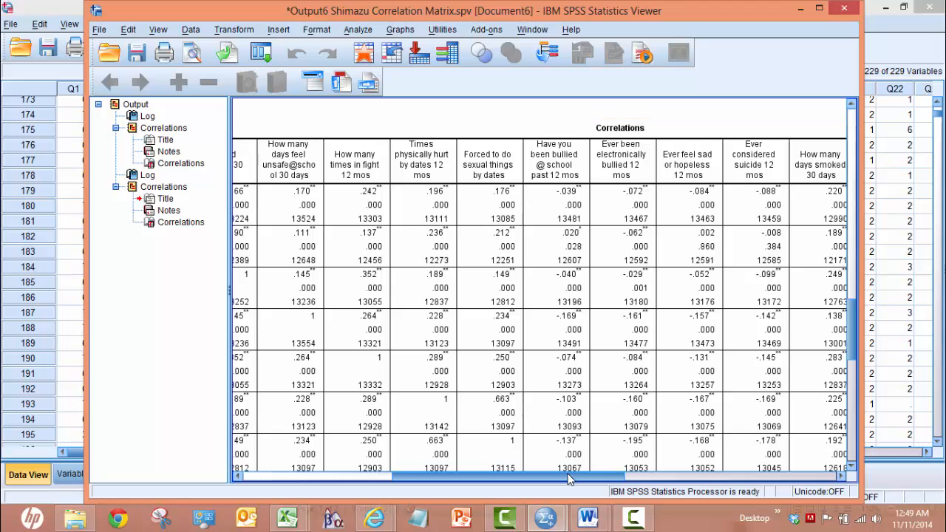
pyautogui.moveTo(555, 479); pyautogui.dragTo(398, 484)
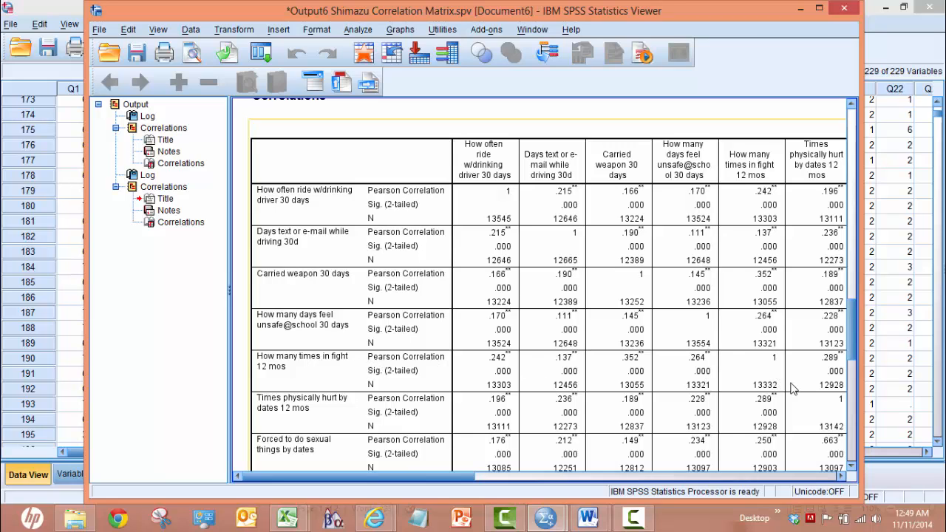
pyautogui.click(843, 477)
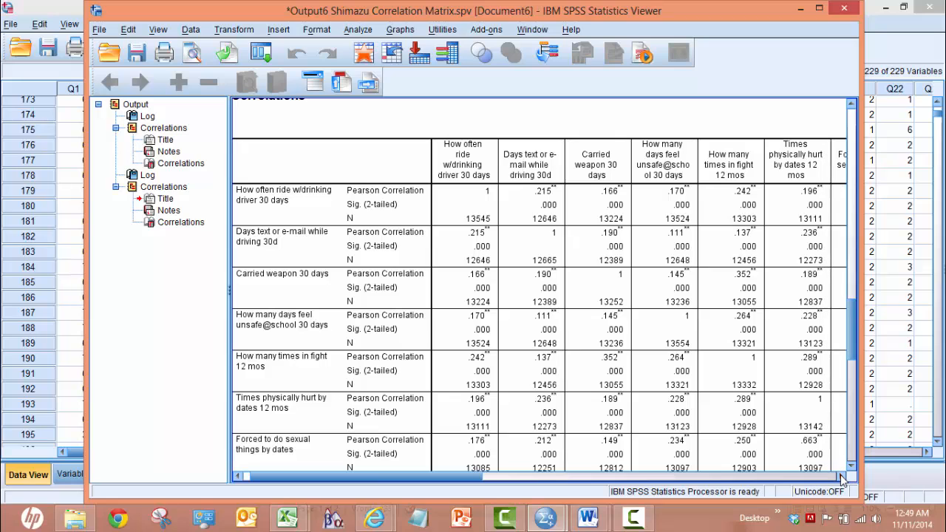
pyautogui.click(842, 477)
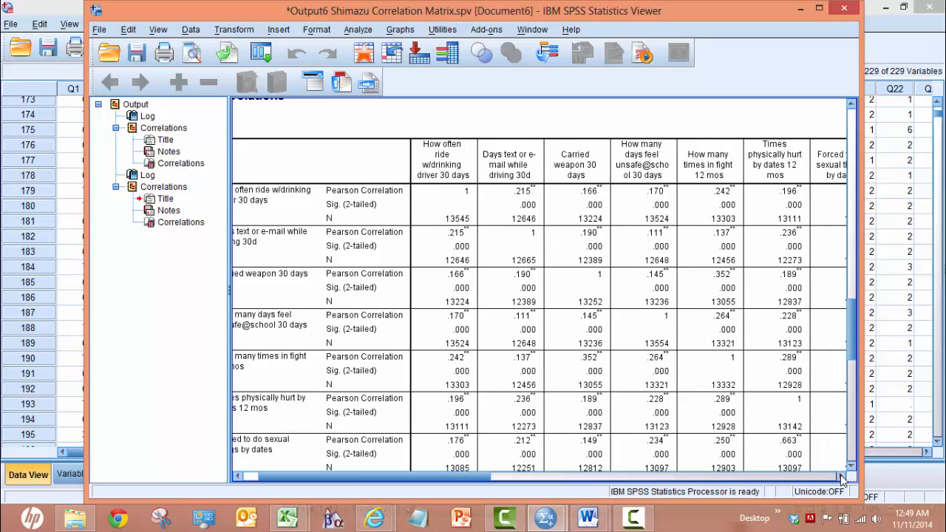
pyautogui.click(843, 478)
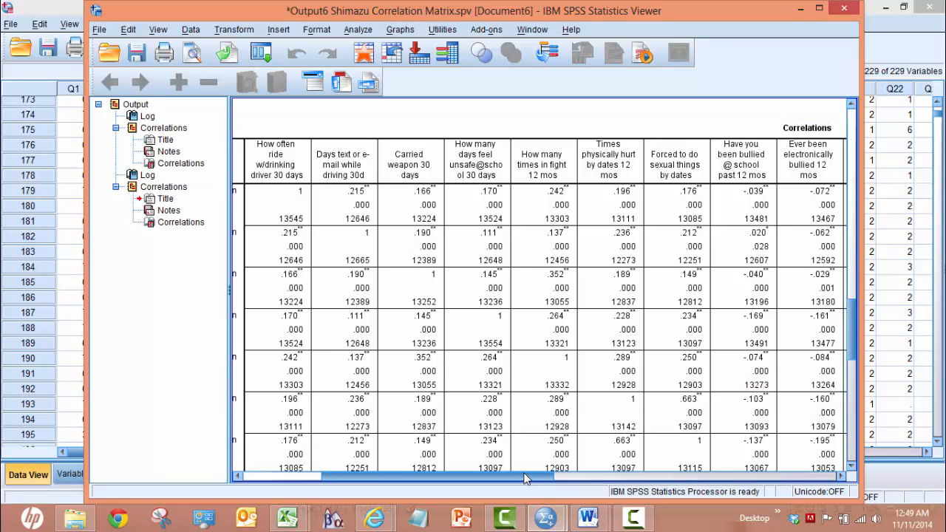
pyautogui.moveTo(525, 479); pyautogui.dragTo(430, 457)
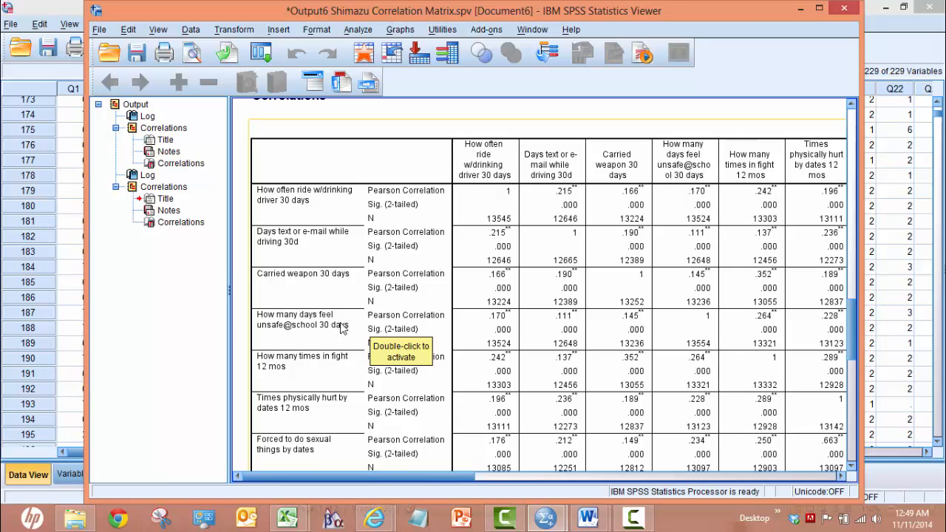
pyautogui.click(829, 477)
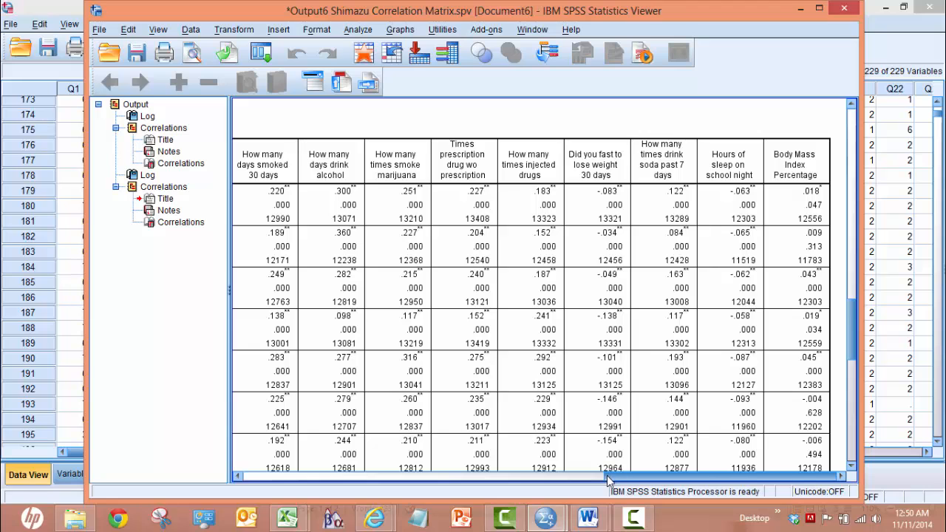
pyautogui.moveTo(607, 480); pyautogui.dragTo(424, 477)
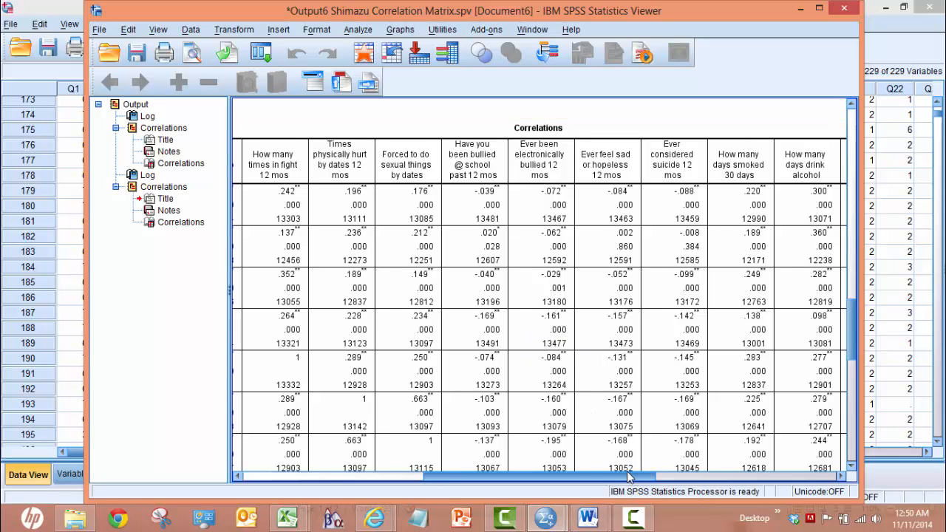
pyautogui.moveTo(628, 477); pyautogui.dragTo(321, 334)
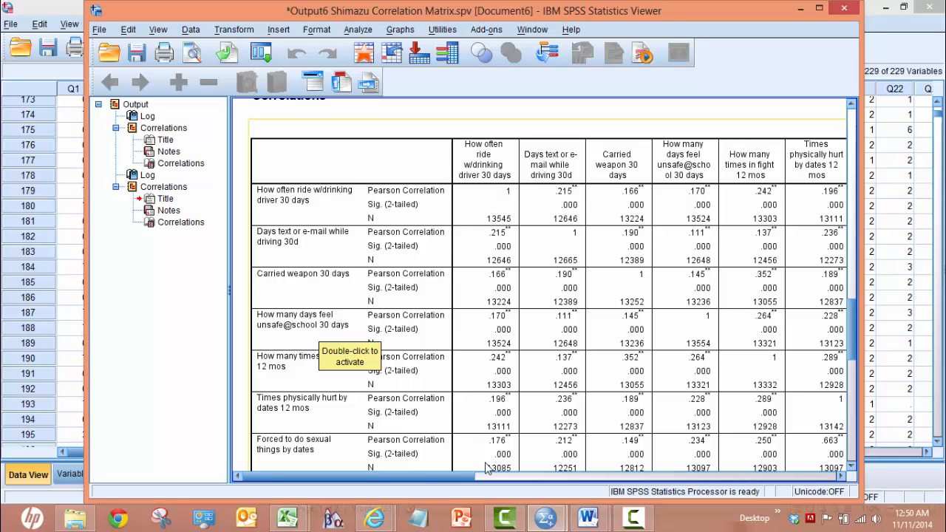
# Step: Review the value labels of Q16 (How many days feel unsafe@school 30 days) in the yrbs2013.sav variable definitions
pyautogui.click(556, 520)
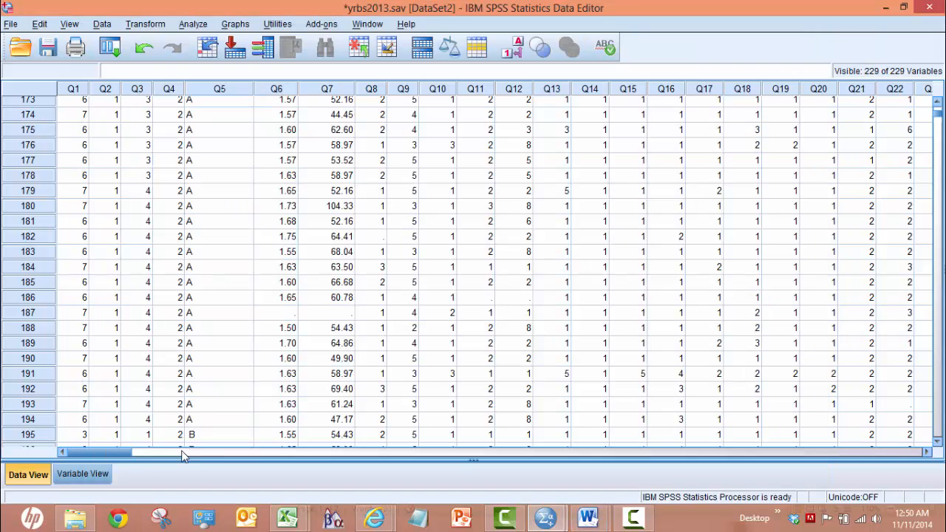
pyautogui.click(101, 474)
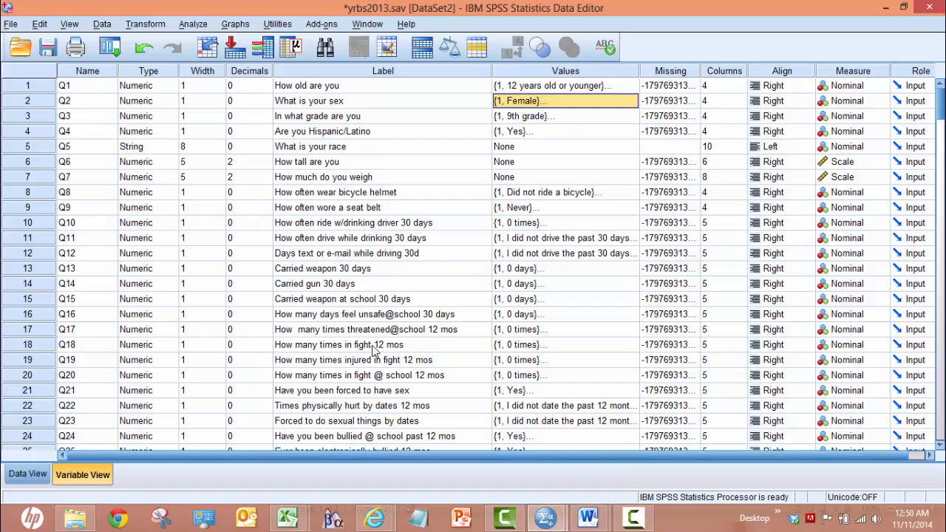
pyautogui.click(550, 316)
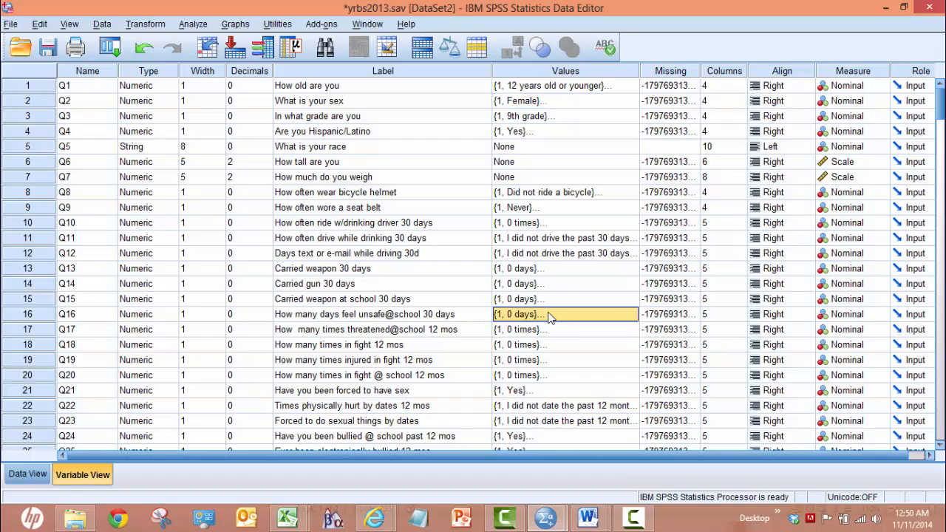
pyautogui.click(543, 319)
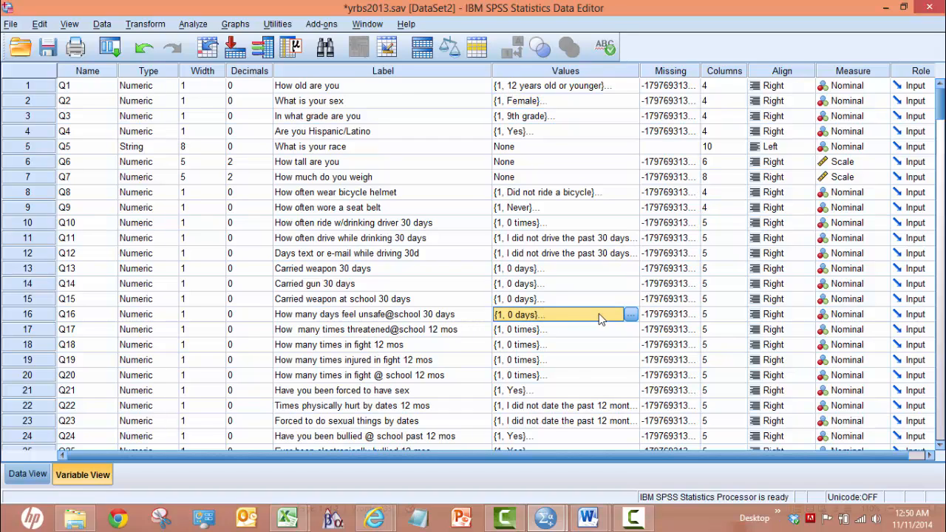
pyautogui.click(630, 314)
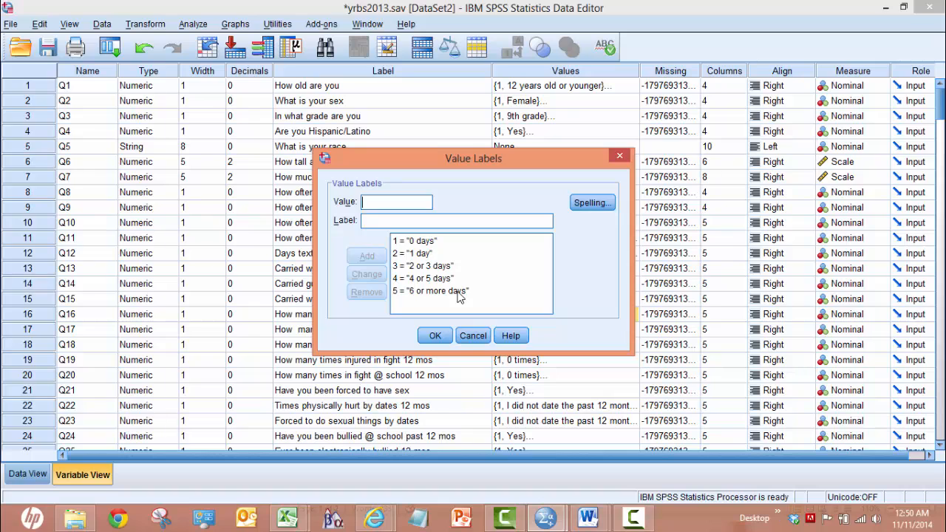
pyautogui.click(435, 336)
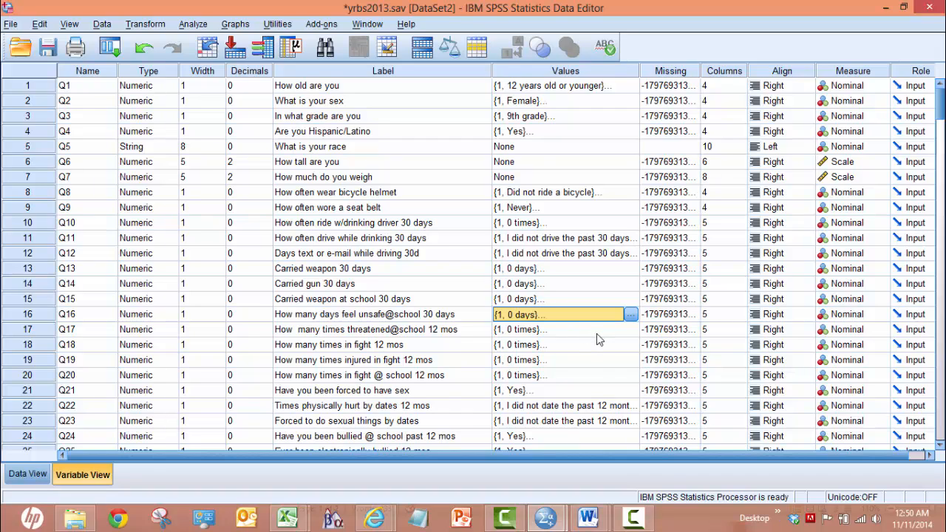
# Step: Review the value labels of Q24 (Have you been bullied @ school past 12 mos) to see how its answers are coded
pyautogui.click(561, 439)
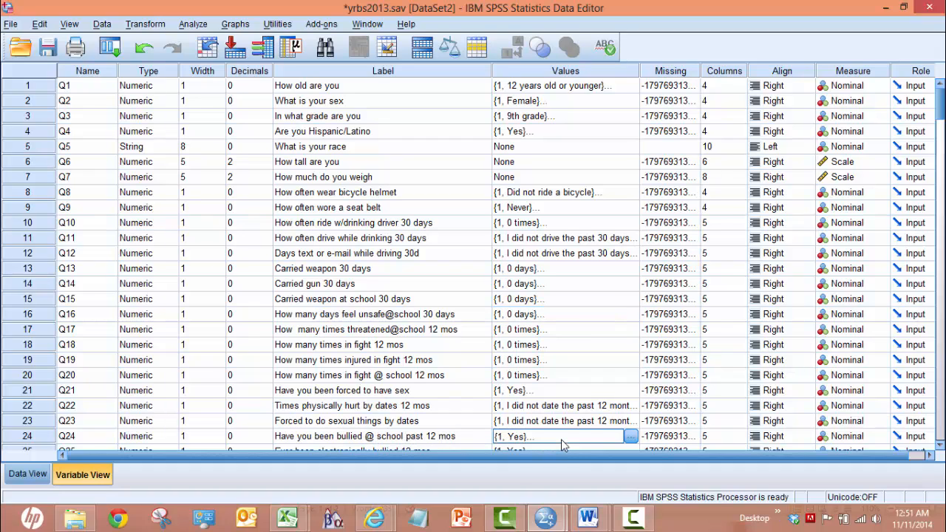
pyautogui.click(630, 436)
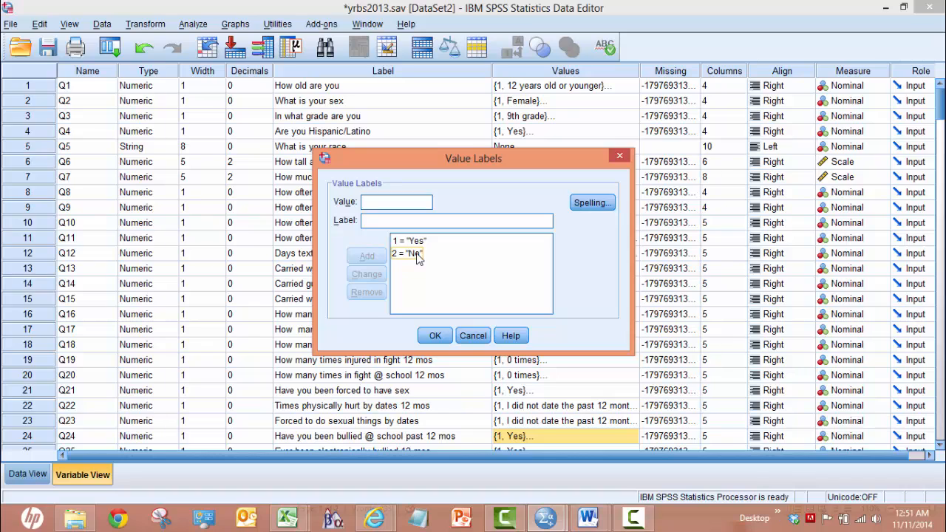
pyautogui.click(435, 337)
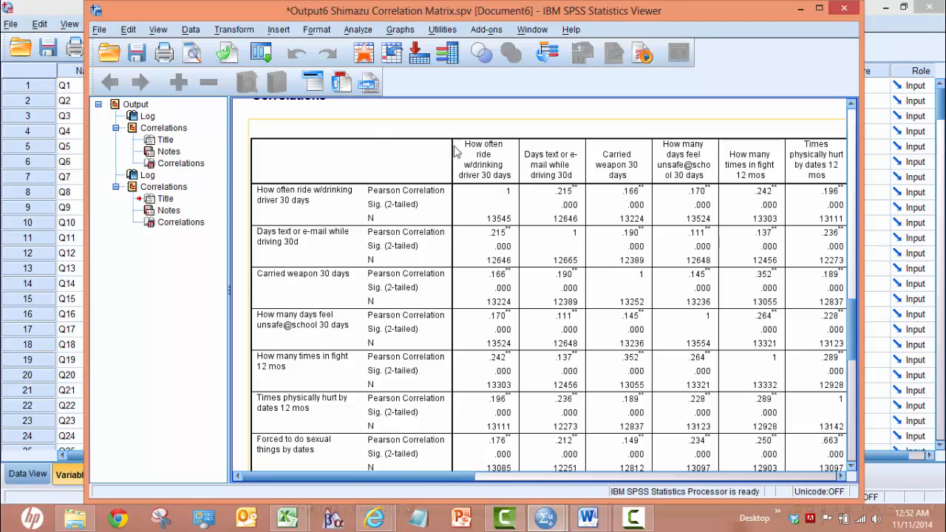
# Step: Save the correlation matrix output as a Viewer file in the CHIS Data Project folder under its current name, replacing the existing file
pyautogui.click(99, 29)
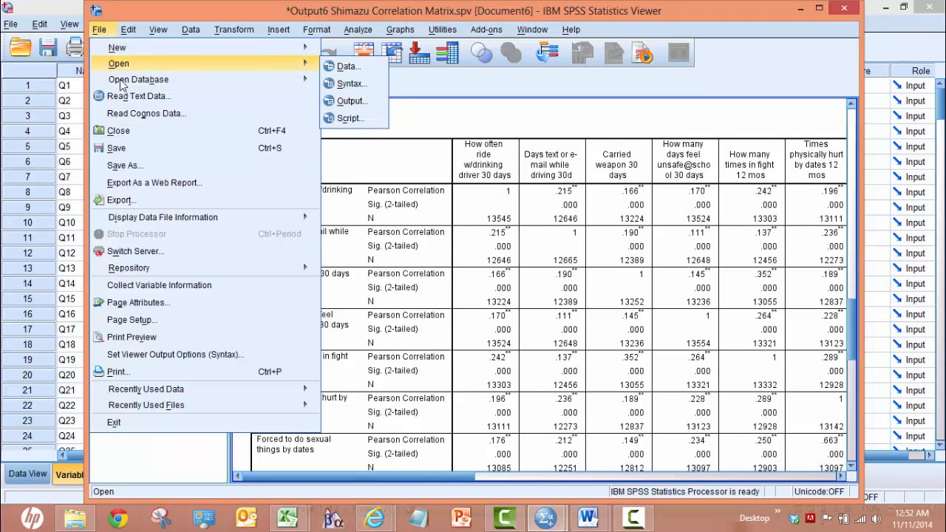
pyautogui.click(137, 167)
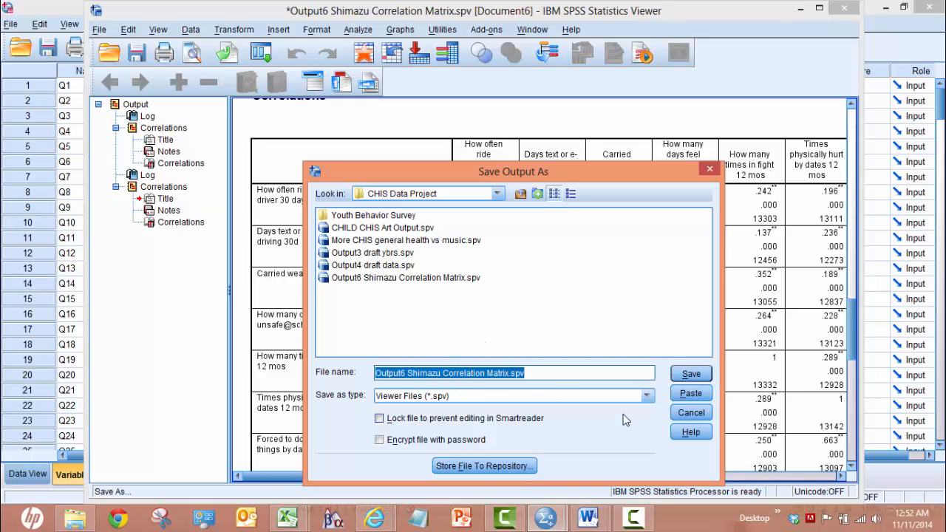
pyautogui.click(691, 373)
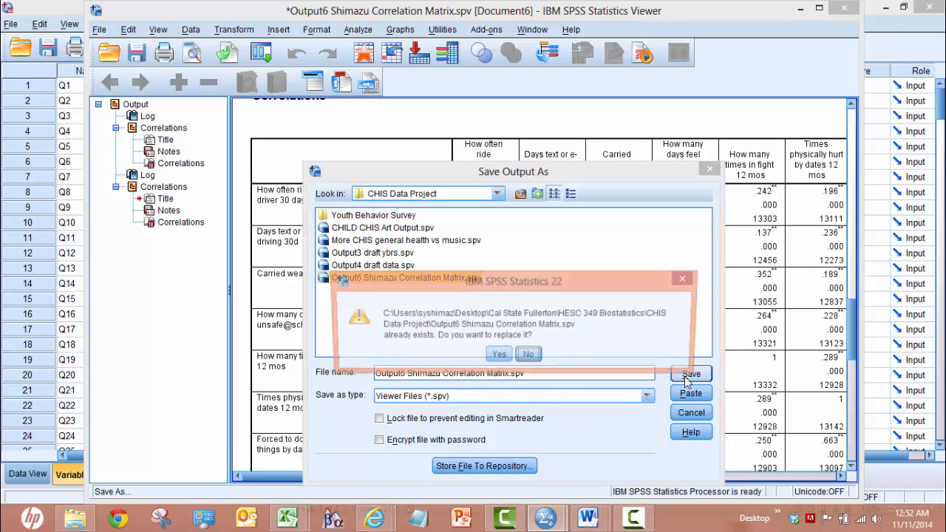
pyautogui.click(498, 356)
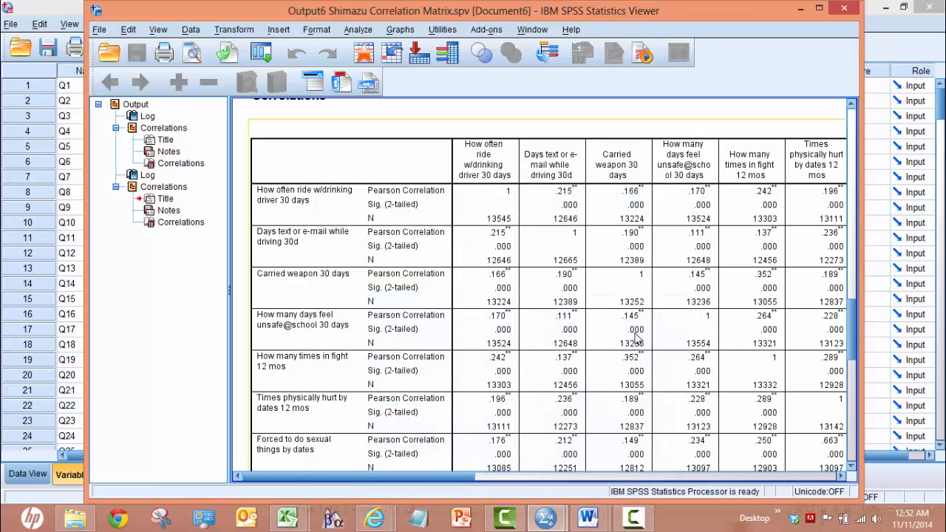